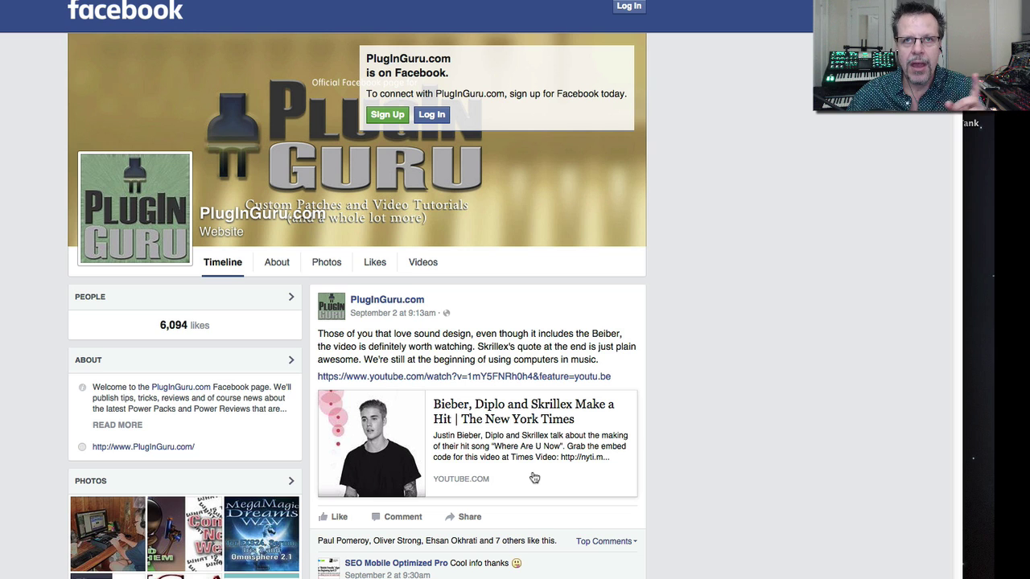
Look through the timeline and visitor posts on the PlugInGuru.com Facebook page
scroll(488, 456, "down", 3)
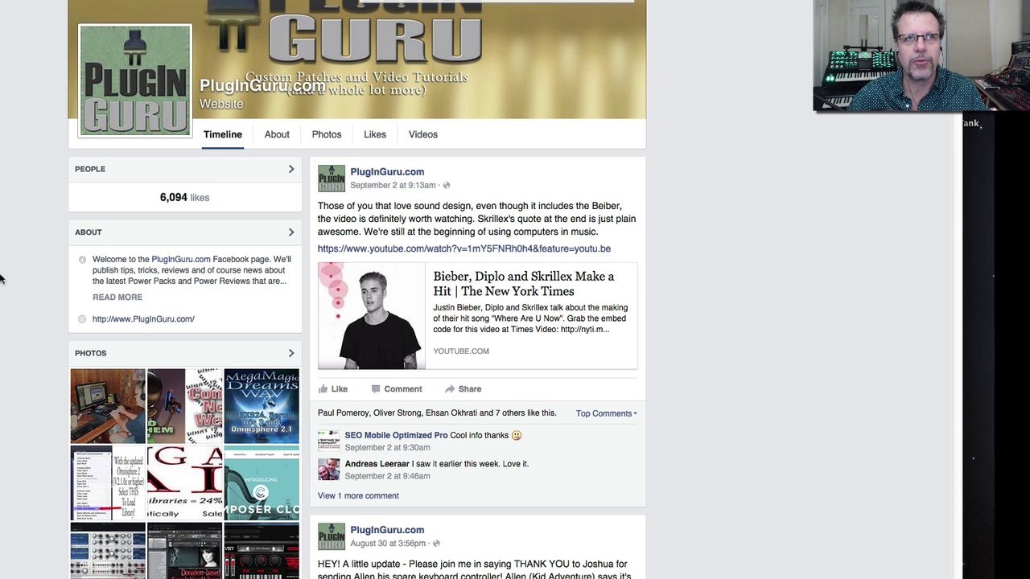
scroll(230, 365, "down", 10)
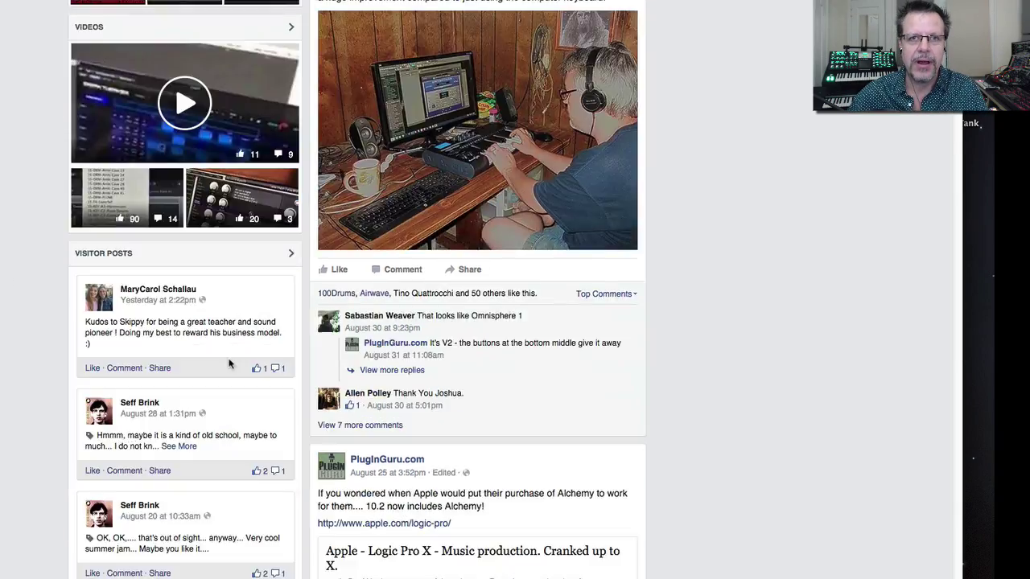
scroll(229, 365, "up", 15)
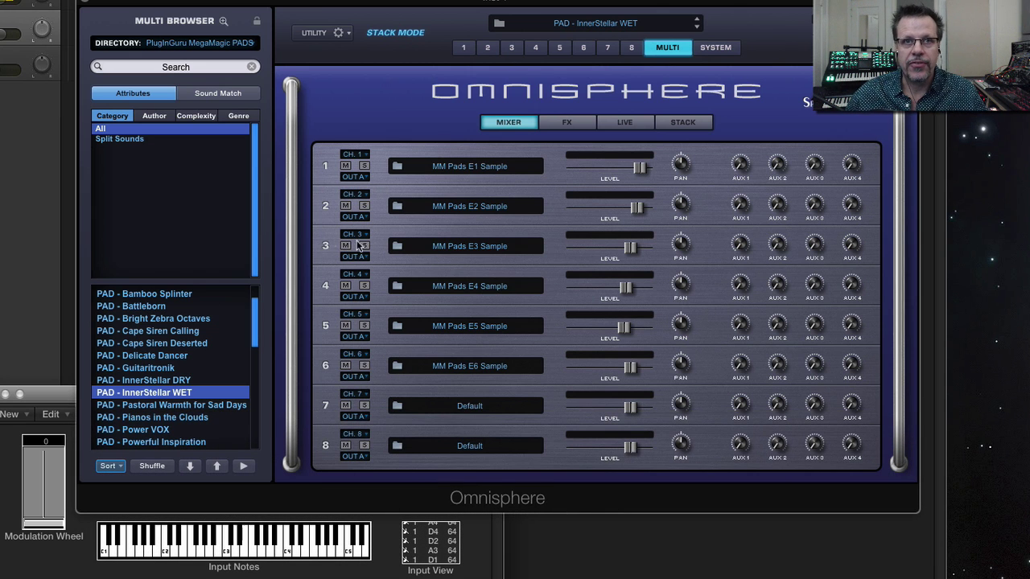
Switch to Omnisphere and inspect part 1's layer A sample of the PAD - InnerStellar WET multi in the Soundsource Browser
left_click(464, 47)
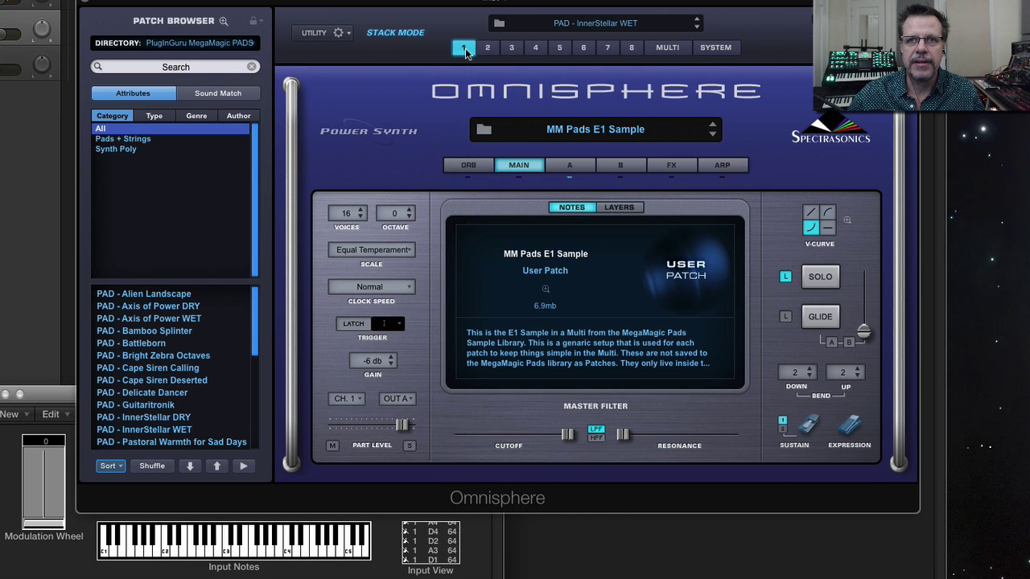
left_click(568, 168)
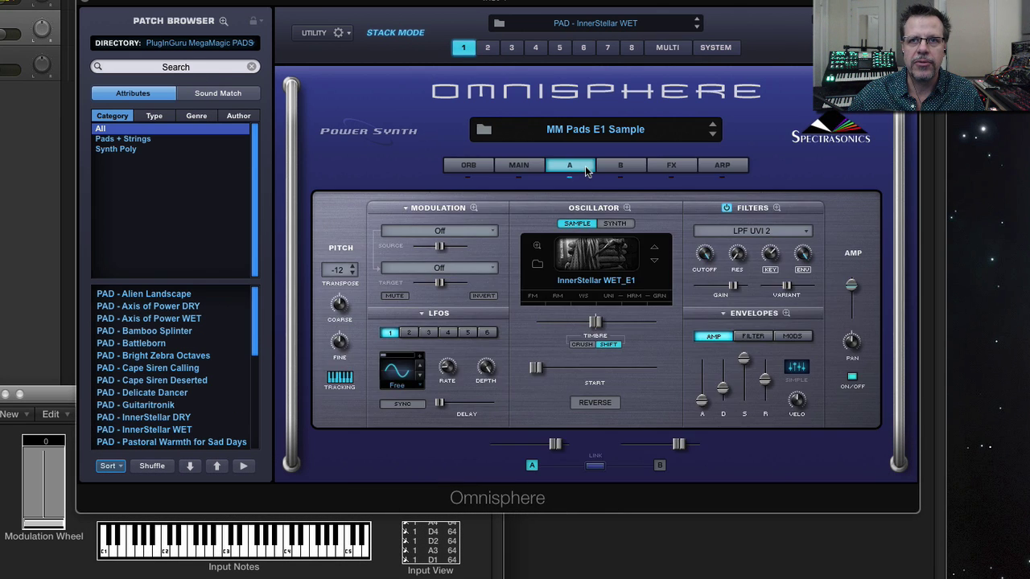
left_click(535, 273)
scroll(342, 280, "down", 3)
scroll(329, 277, "up", 3)
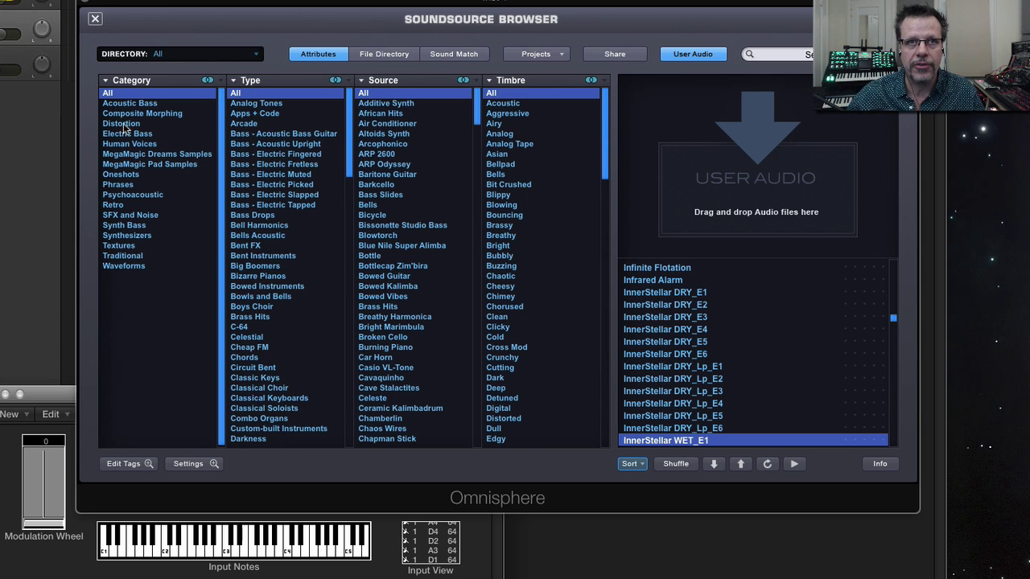
left_click(95, 18)
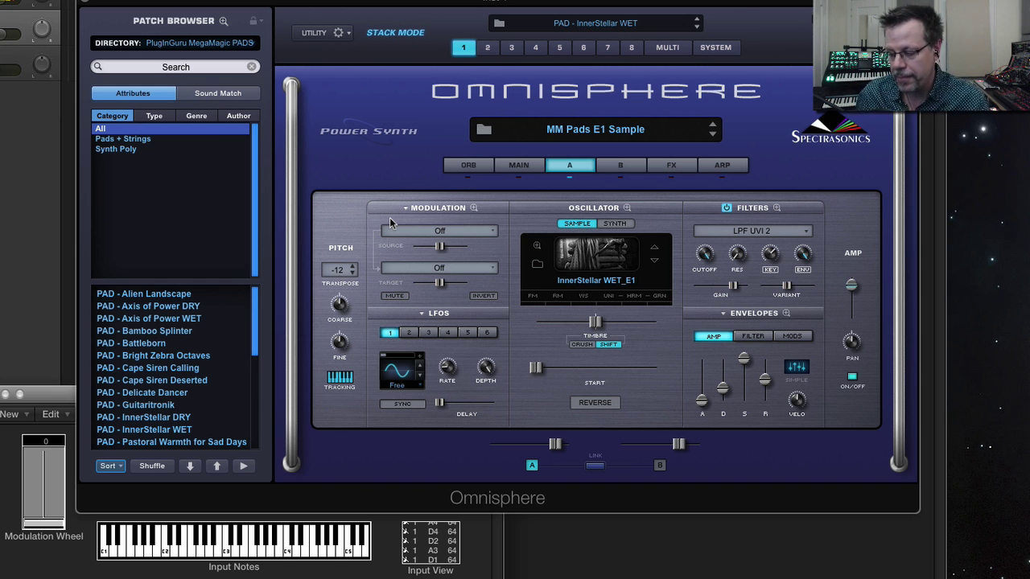
Examine the multi's keyboard split layout in Stack Mode
left_click(671, 50)
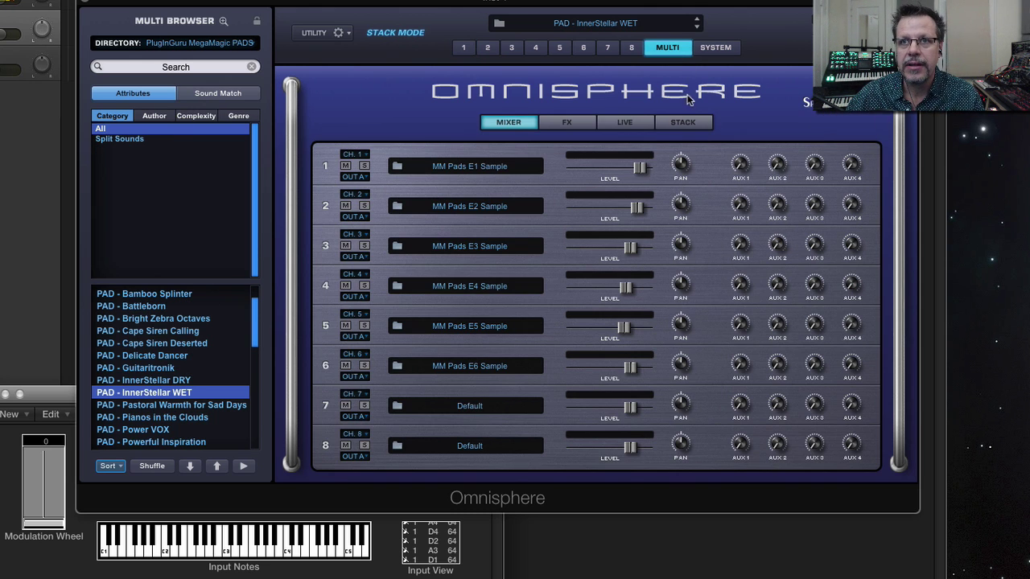
left_click(691, 122)
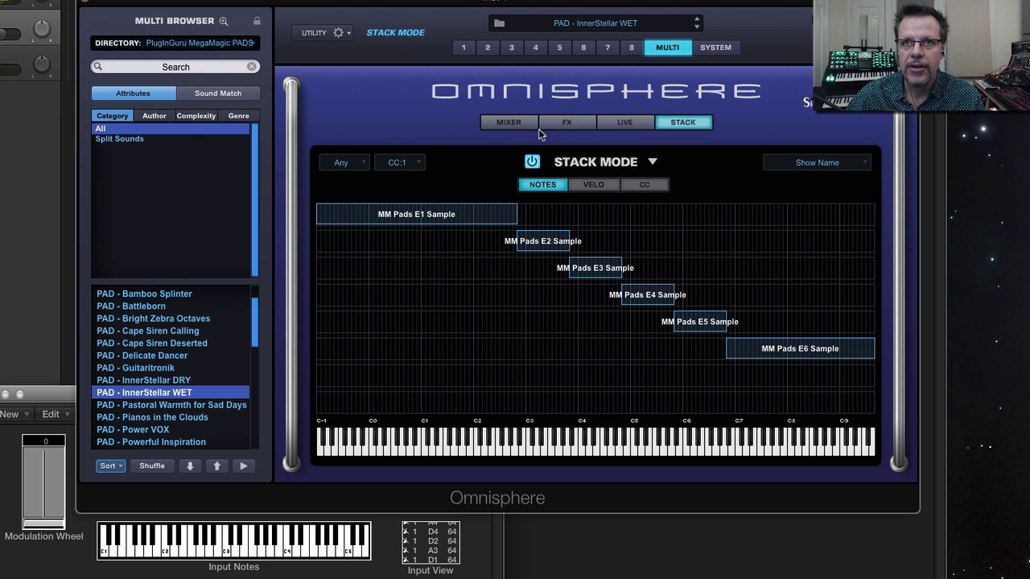
left_click(464, 48)
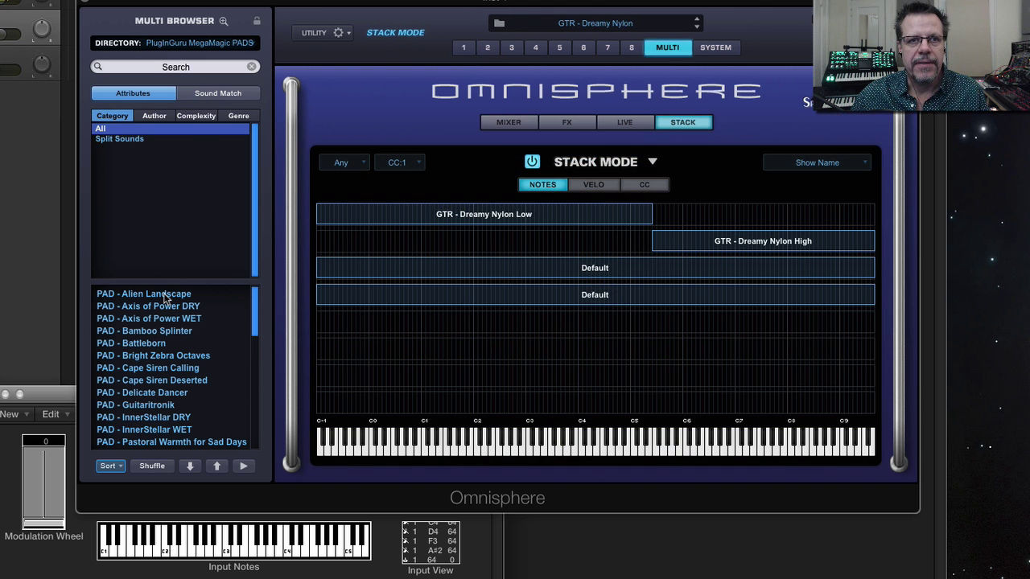
Load the PAD - Alien Landscape multi for audition and close the Omnisphere window
left_click(164, 298)
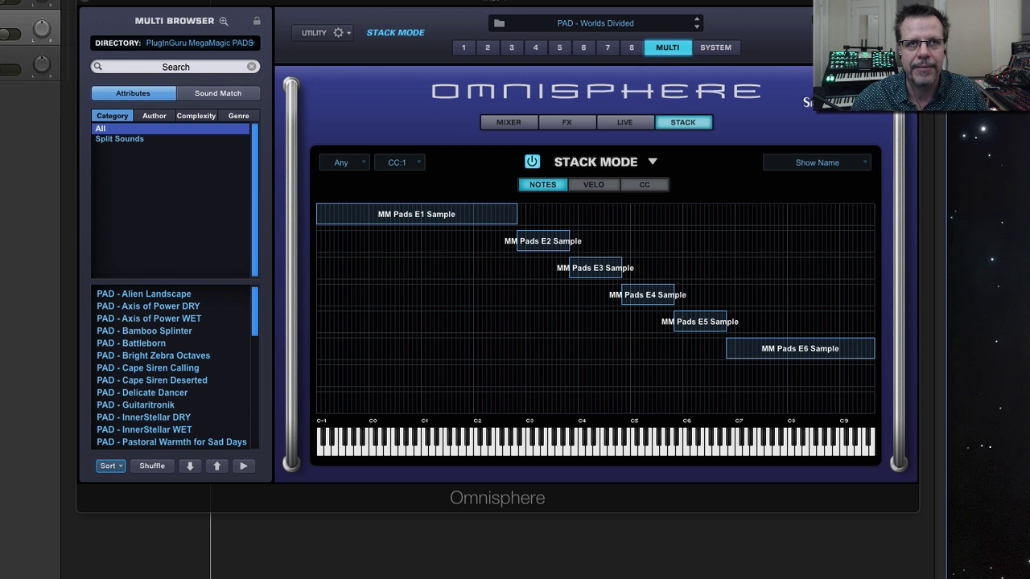
left_click(86, 4)
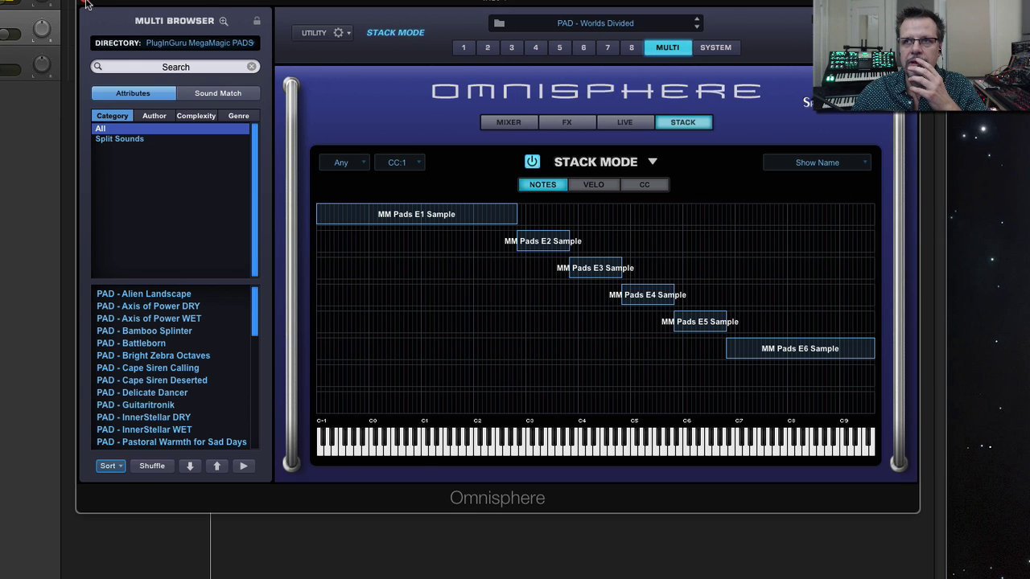
left_click(87, 4)
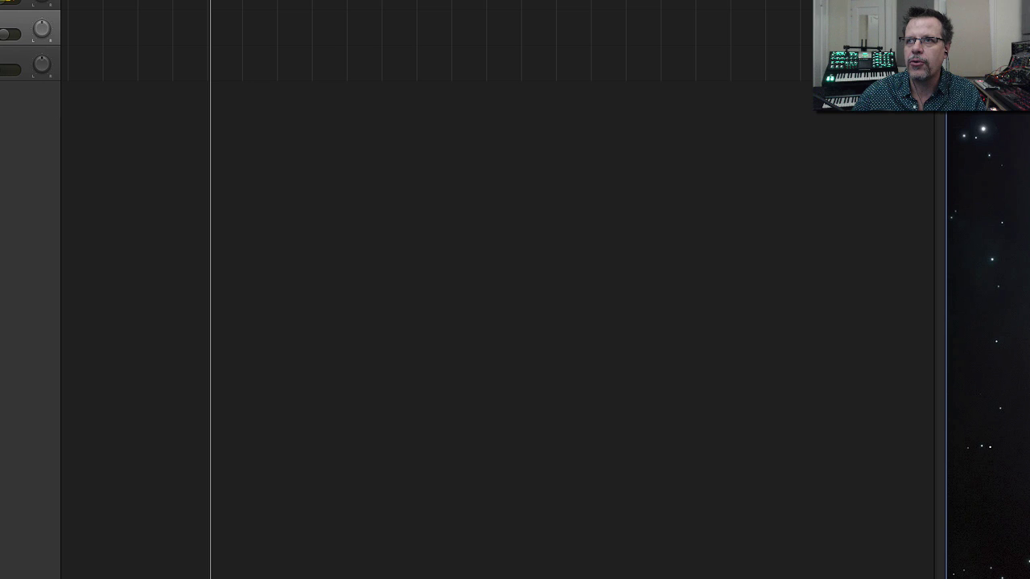
Preview the Q1 question document at an enlarged size, read the viewer's add-on synth question and close the preview
key("space")
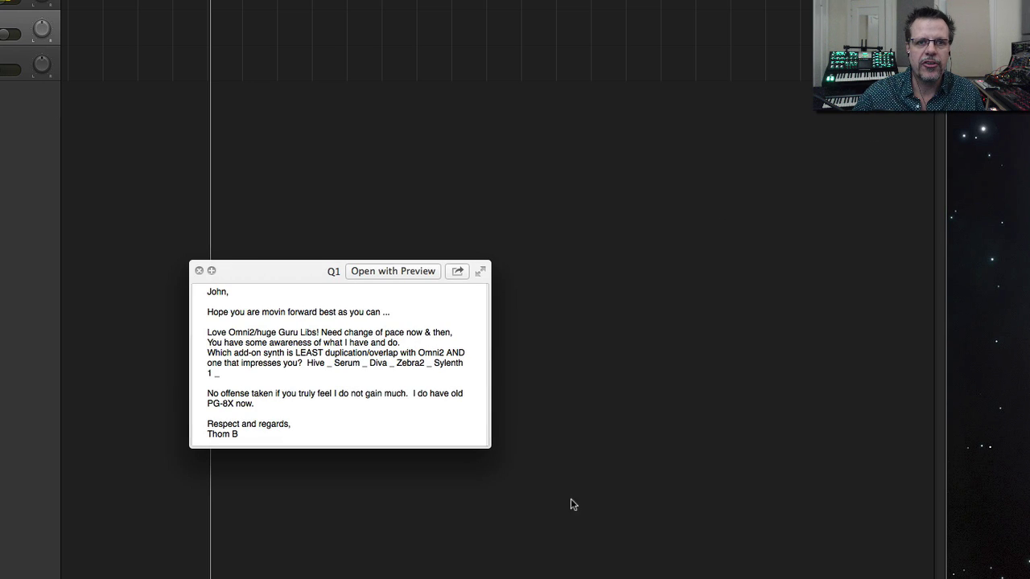
left_click_drag(490, 447, 610, 578)
left_click_drag(360, 270, 328, 89)
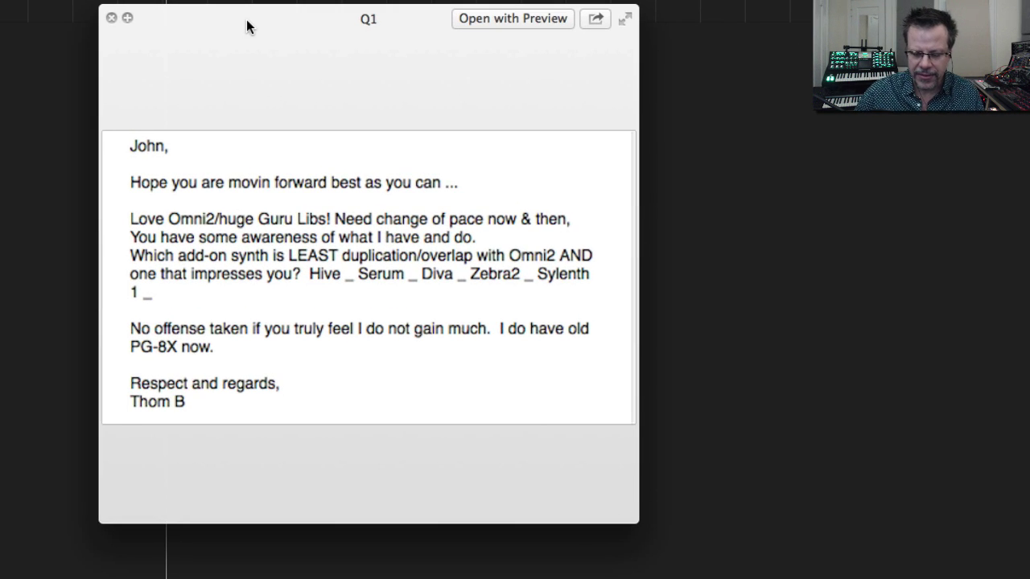
key("Up")
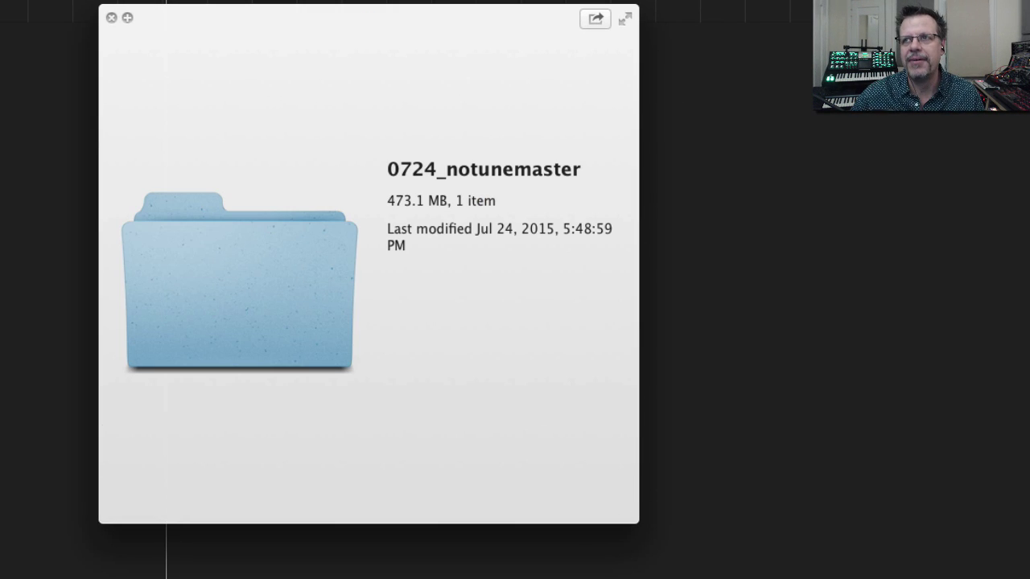
key("Down")
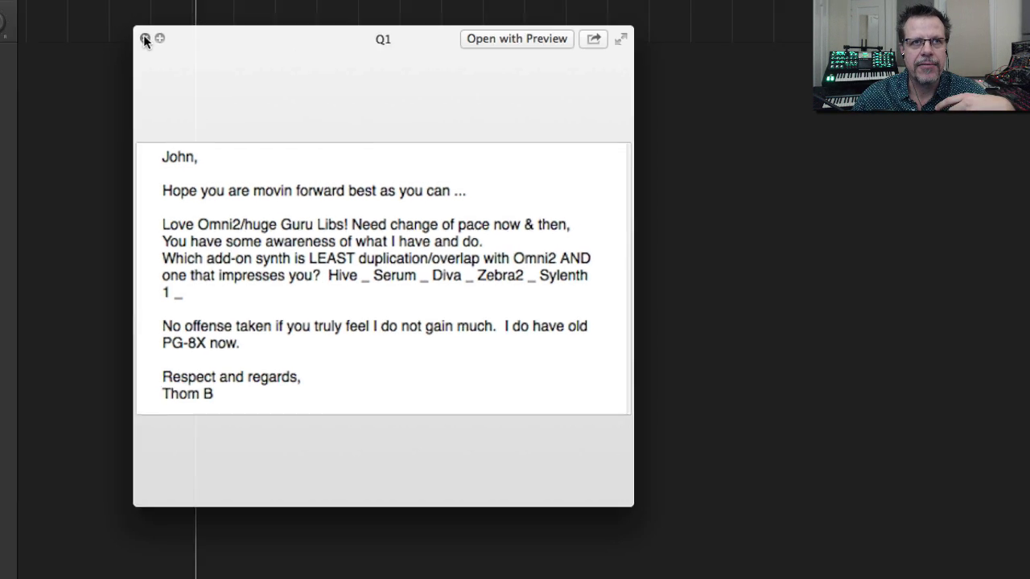
key("space")
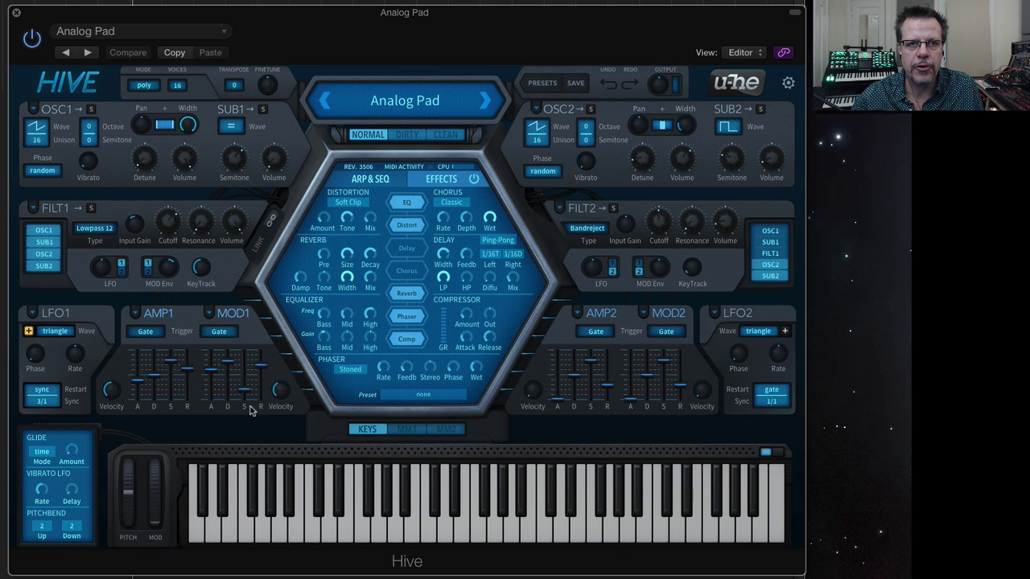
In Hive, examine the arpeggiator/sequencer and effects pages, the distortion types and oscillator 2's unison options, keeping 16 voices
left_click(364, 180)
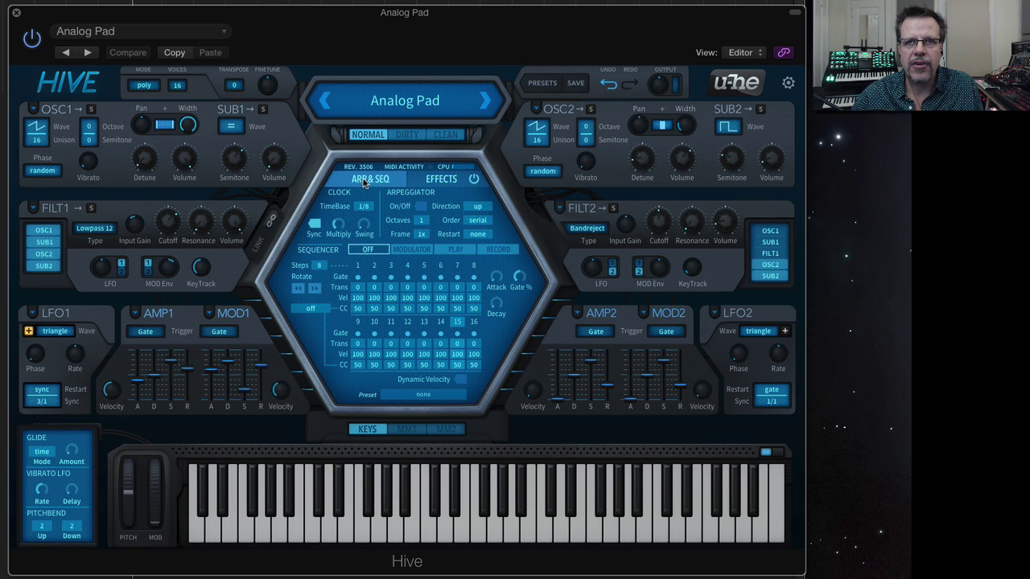
left_click(441, 180)
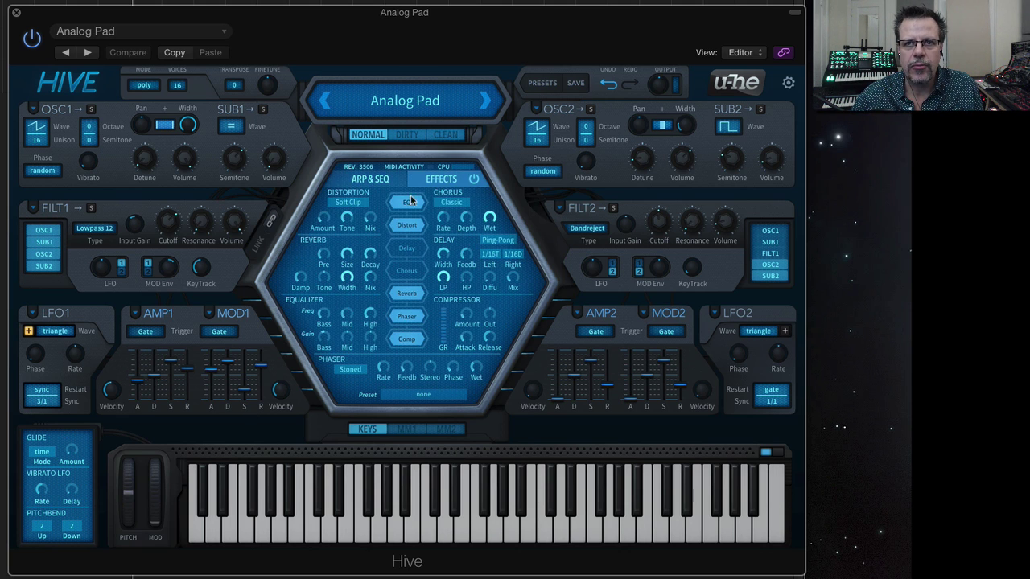
left_click(351, 203)
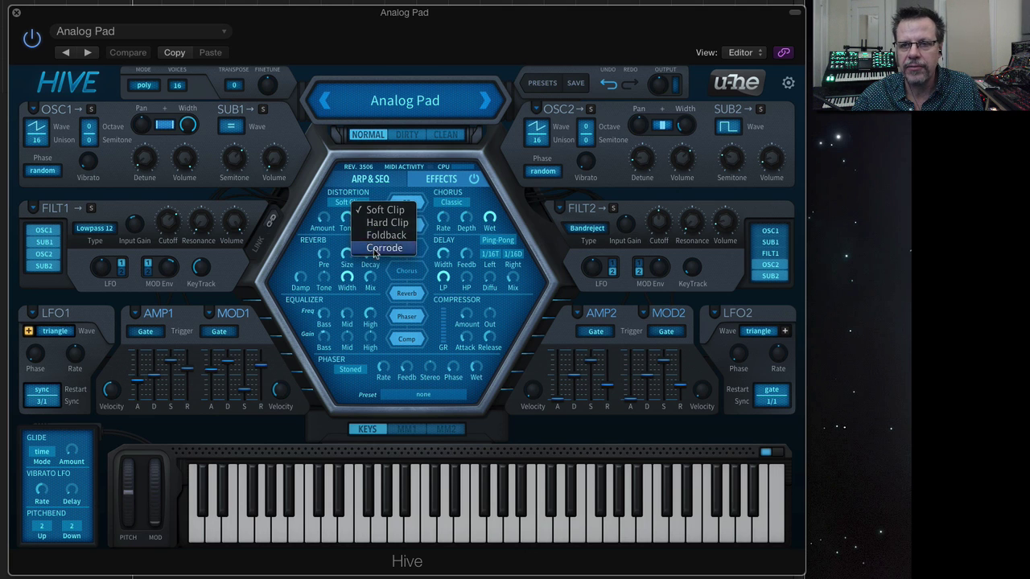
left_click(329, 306)
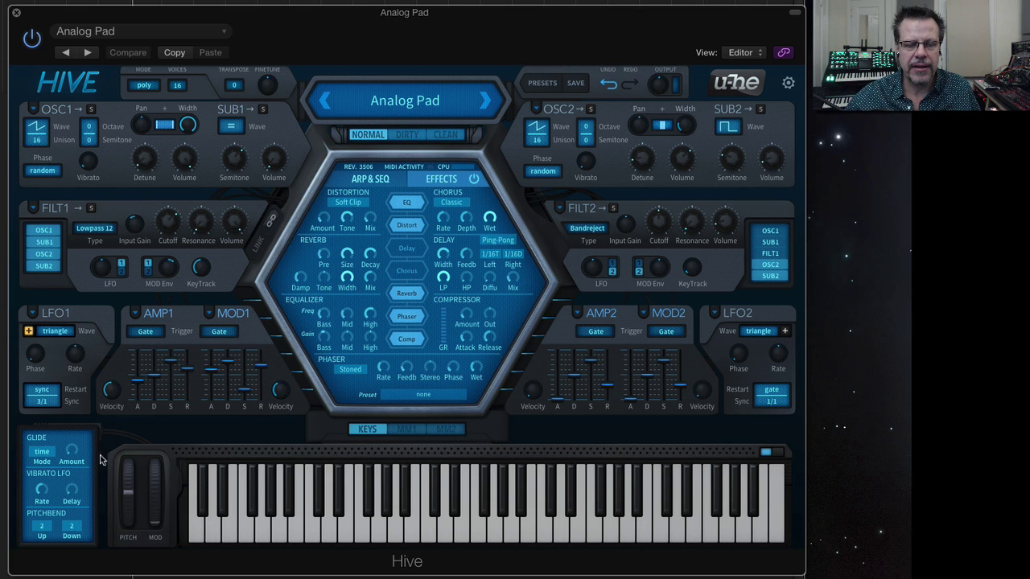
left_click(537, 140)
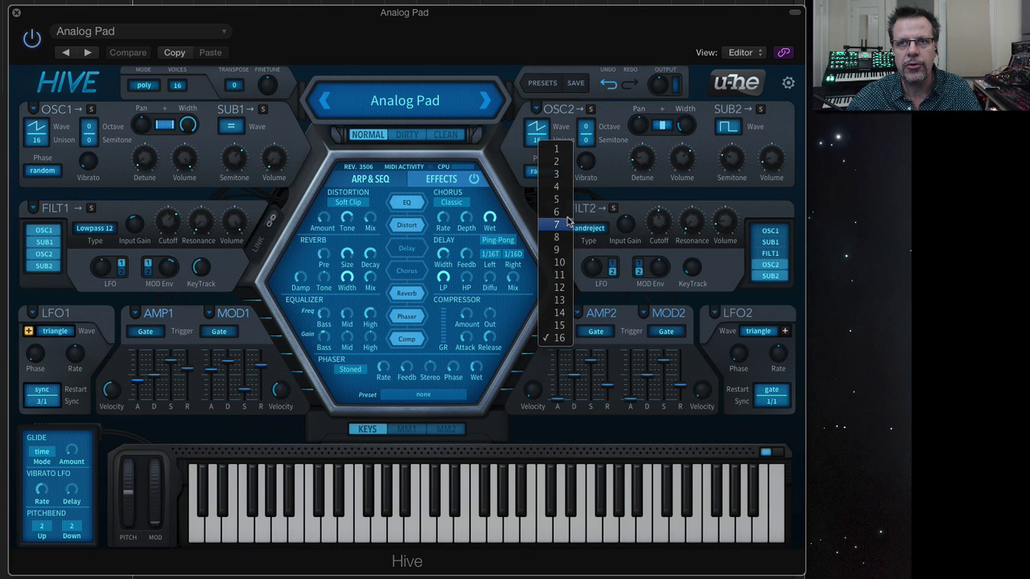
left_click(558, 337)
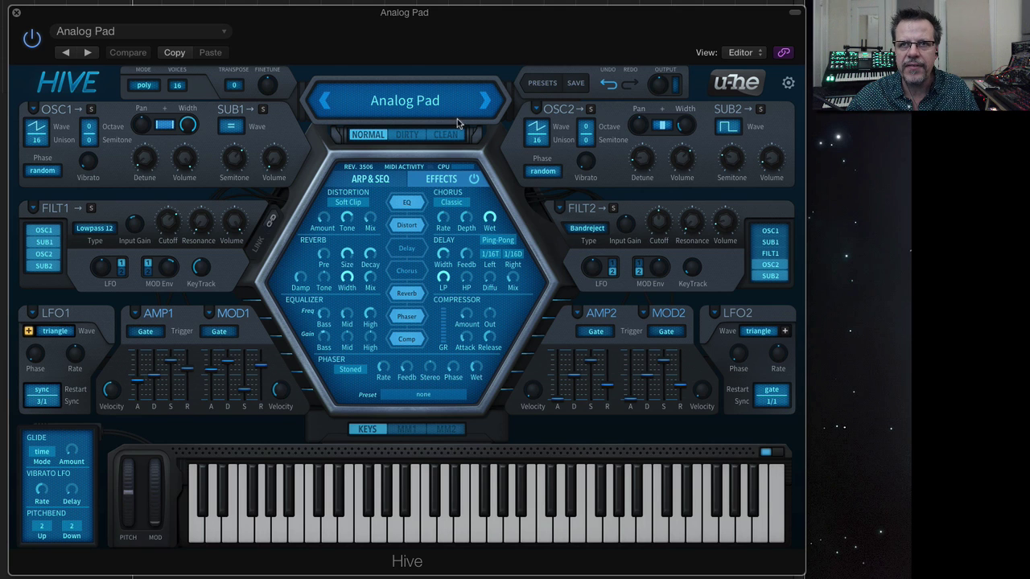
Audition the Hive presets Base 80, Enchantment and Julia Haunting in turn
left_click(485, 102)
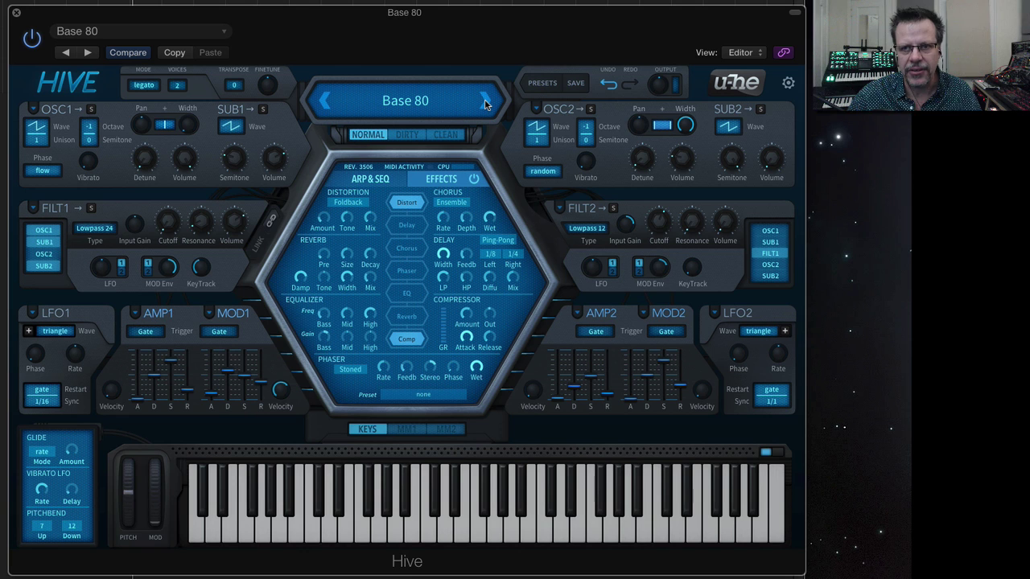
left_click(485, 103)
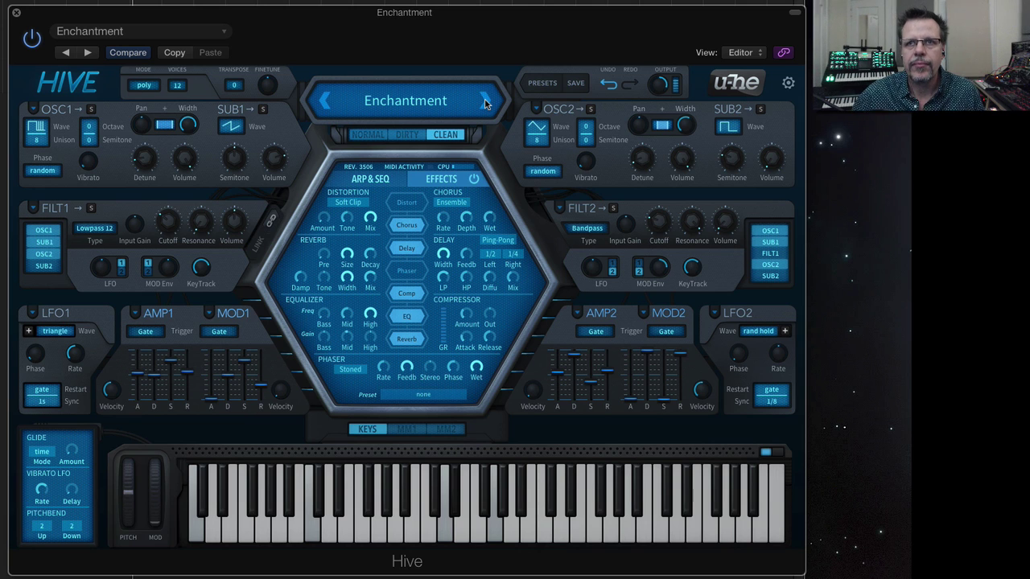
left_click(485, 101)
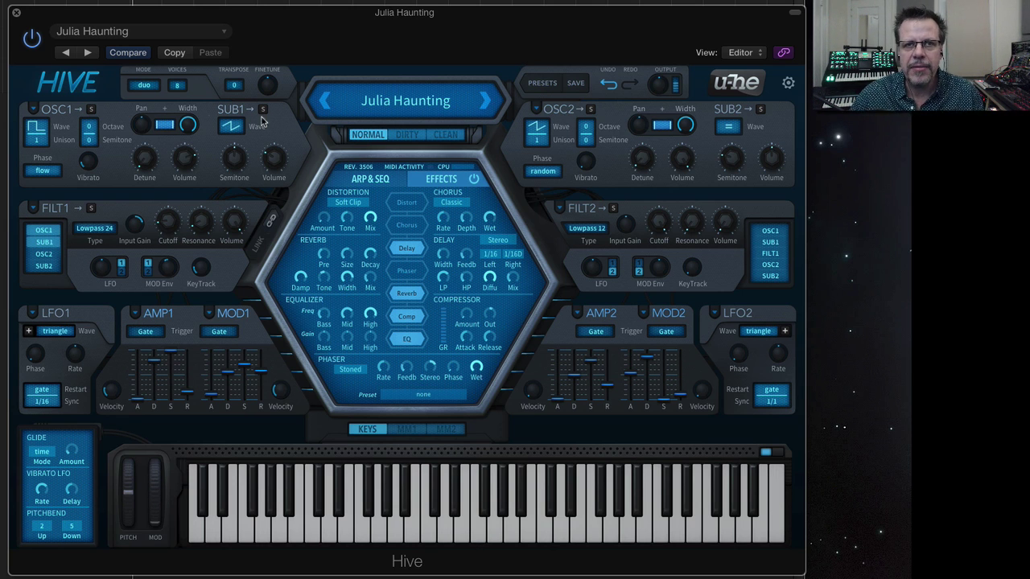
Audition SEQ - Nuclear House Rat, BASS - Fireman and BASS - Avenger from the Guru HIVE Work patch folder
left_click(542, 84)
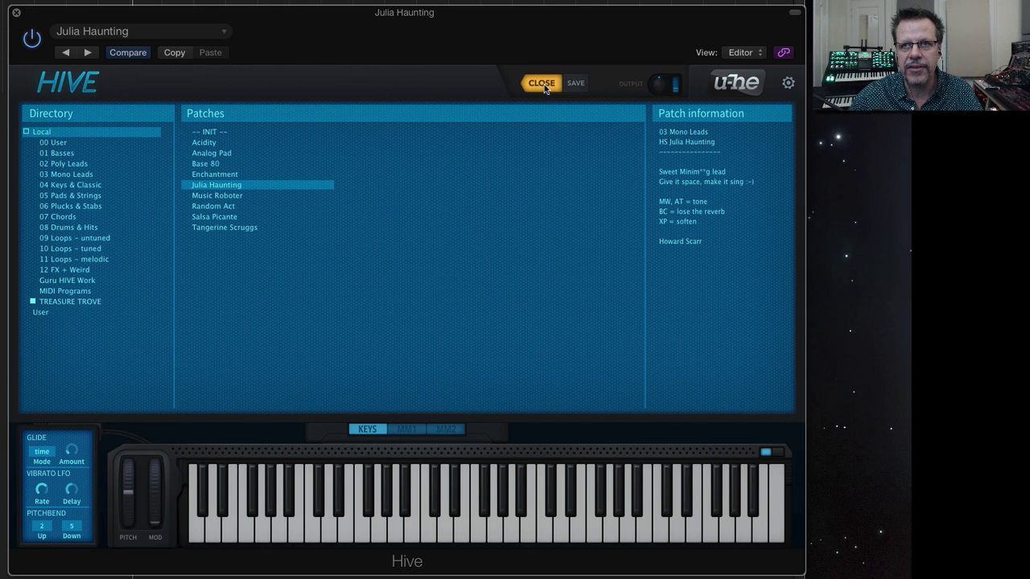
left_click(77, 281)
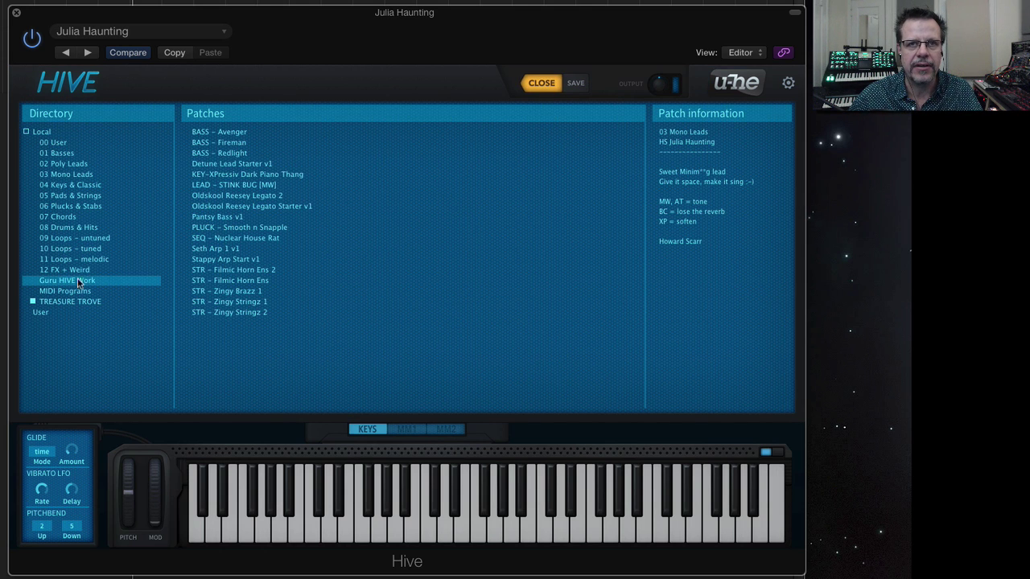
left_click(233, 239)
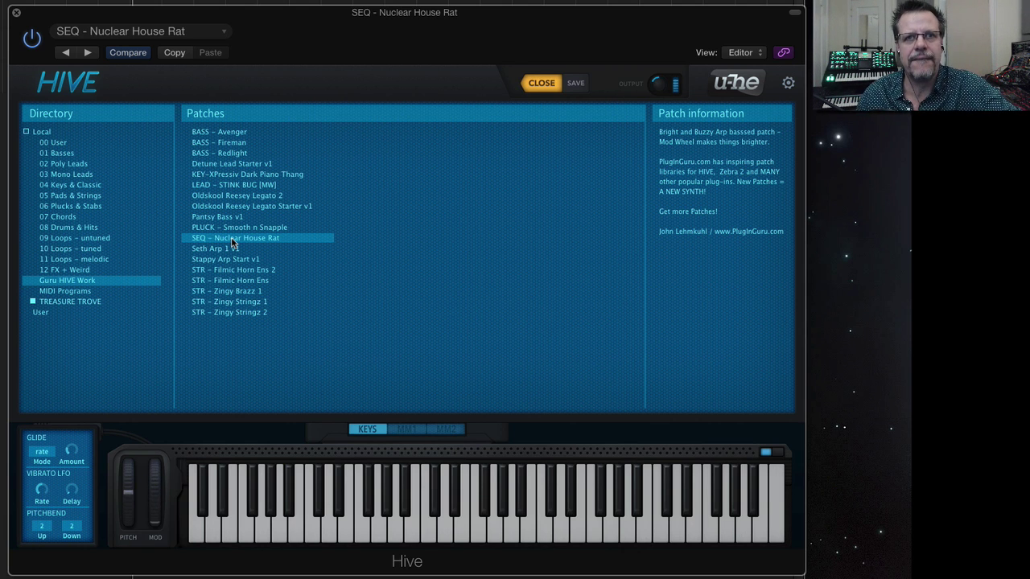
left_click(223, 145)
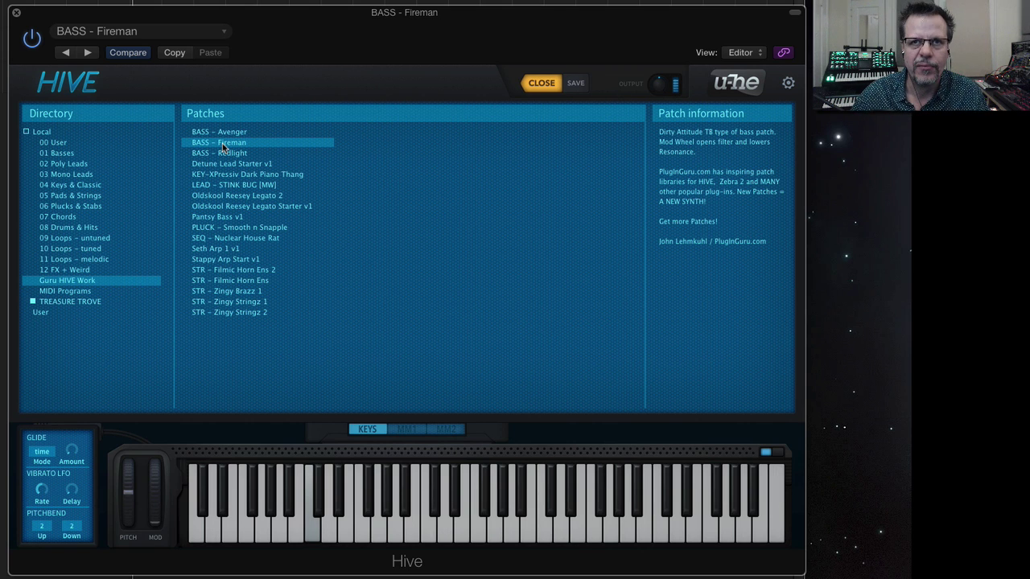
left_click(235, 133)
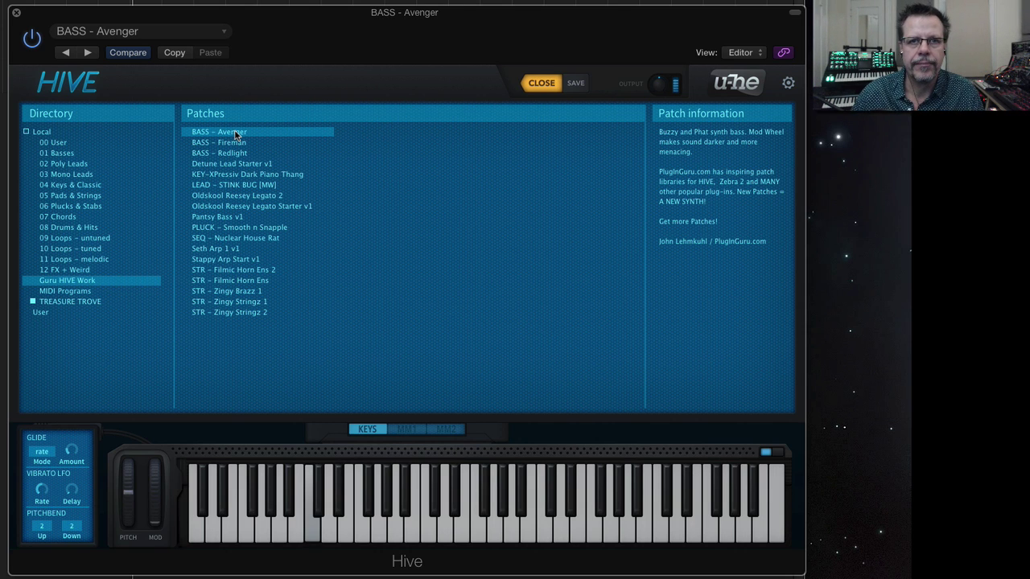
Audition PLUCK - Smooth n Snapple, STR - Filmic Horn Ens 2 and STR - Zingy Stringz 1 from the same folder
left_click(228, 231)
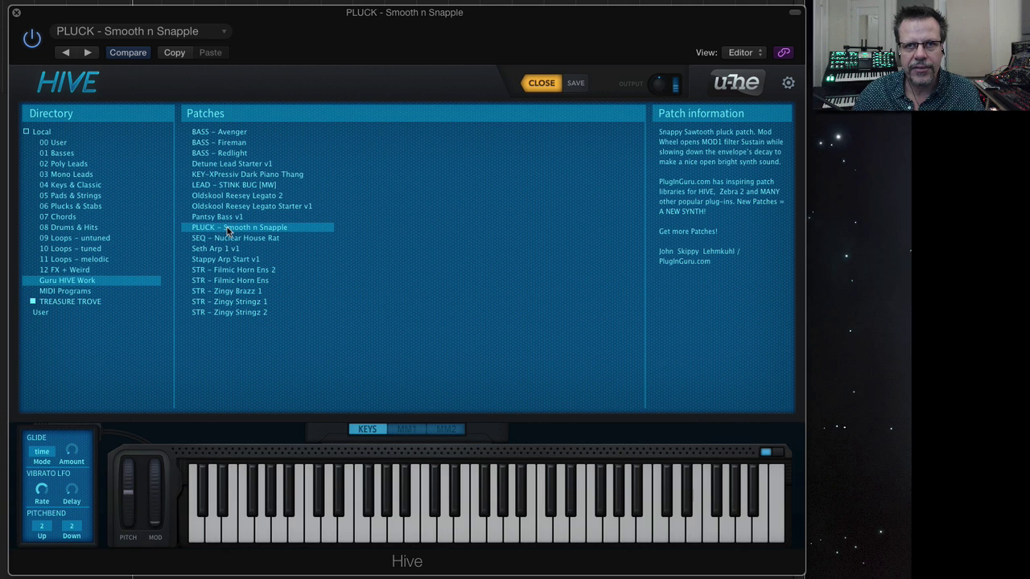
left_click(231, 269)
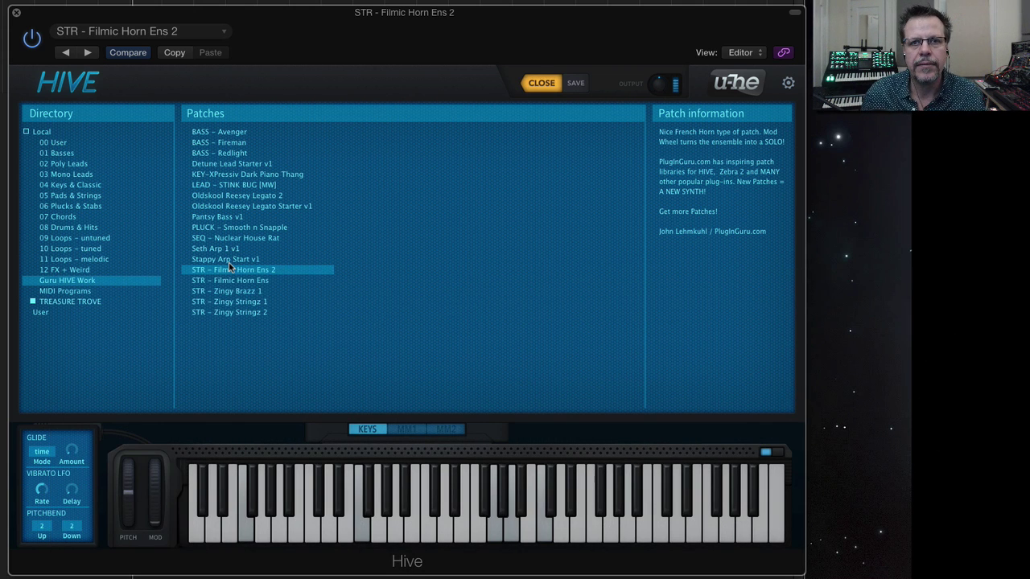
left_click(245, 302)
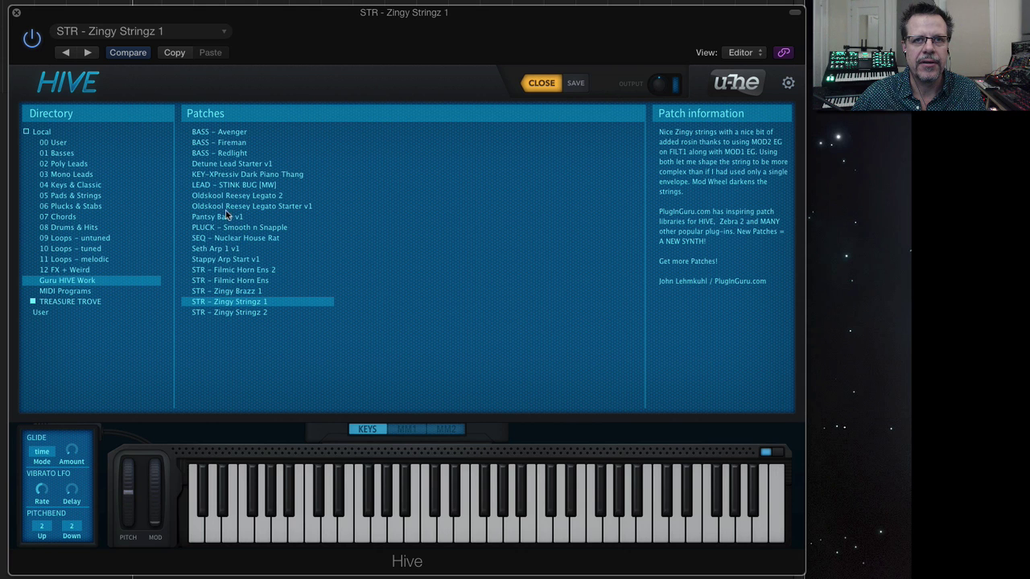
Audition LEAD - STINK BUG [MW] and look through the Basses, Poly Leads, Pads & Strings, Drums & Hits and 00 User patch folders
left_click(246, 186)
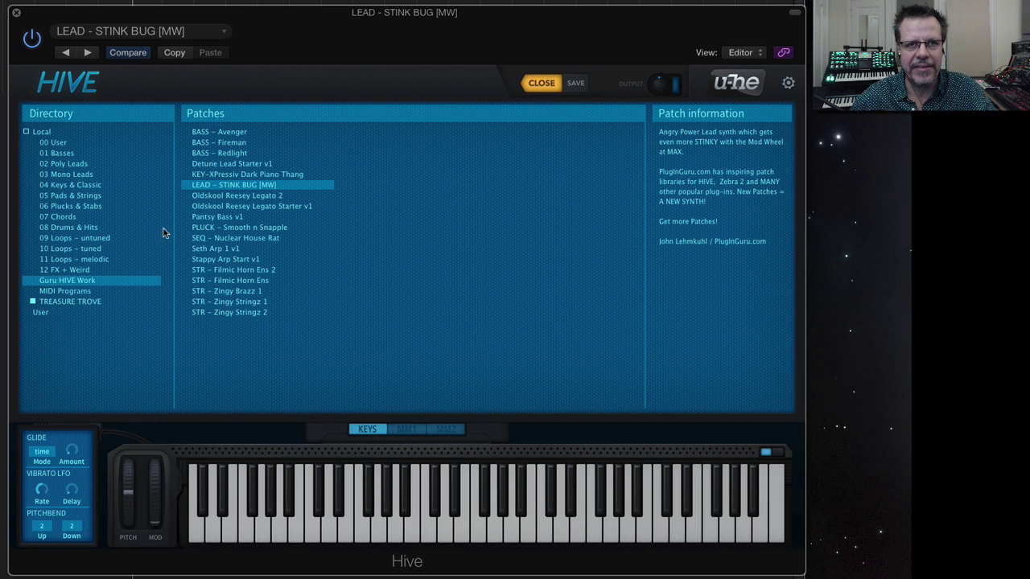
left_click(68, 153)
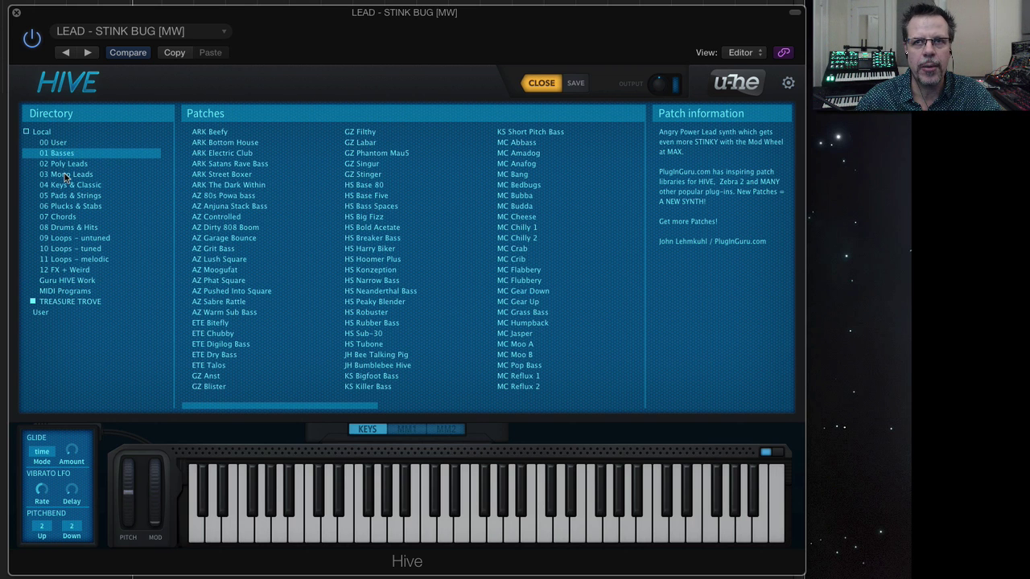
left_click(65, 165)
left_click(72, 196)
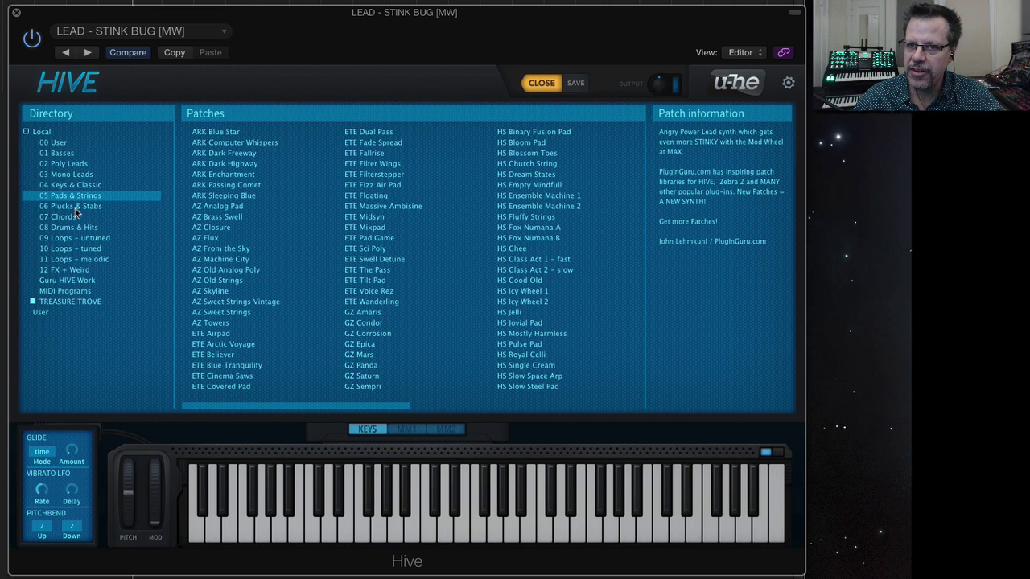
left_click(74, 229)
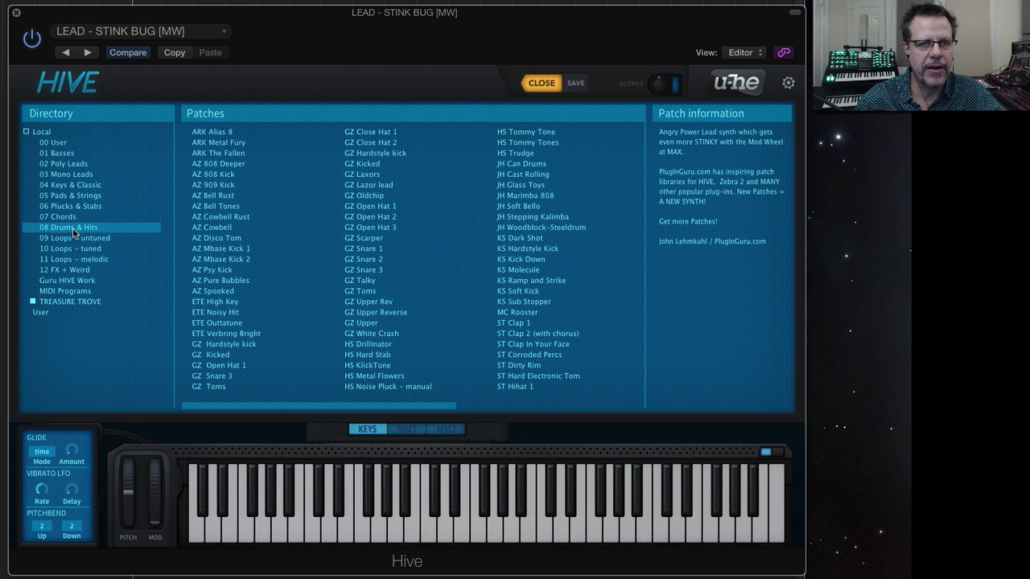
left_click(59, 143)
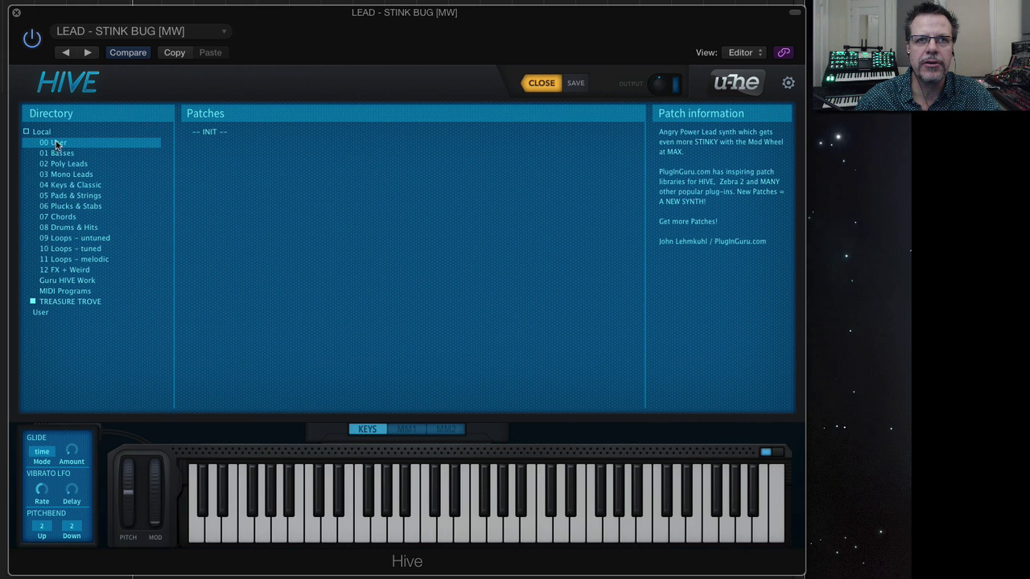
Load the Music Roboter preset from the Local folder and return to Hive's synth editor
left_click(52, 133)
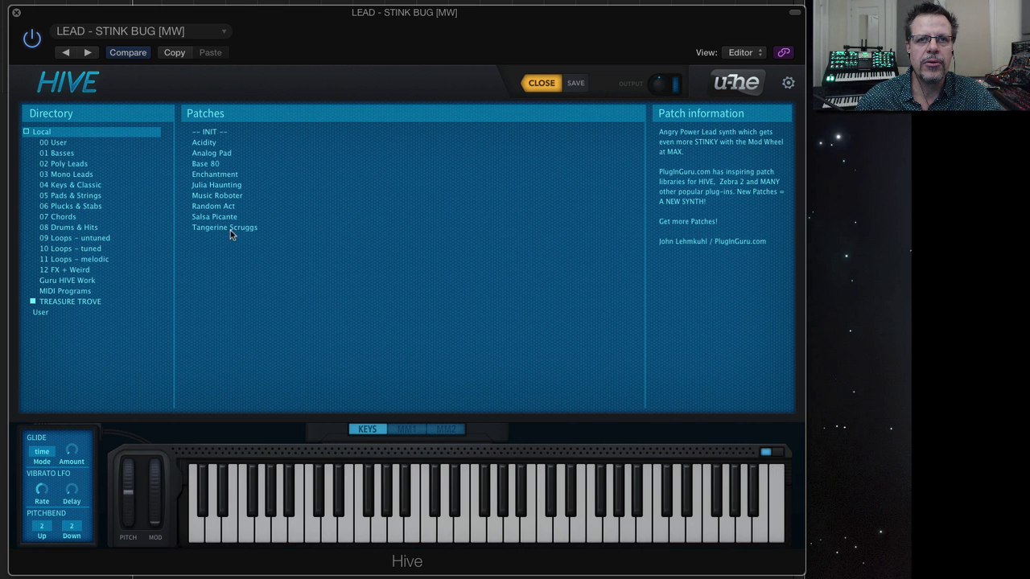
left_click(220, 195)
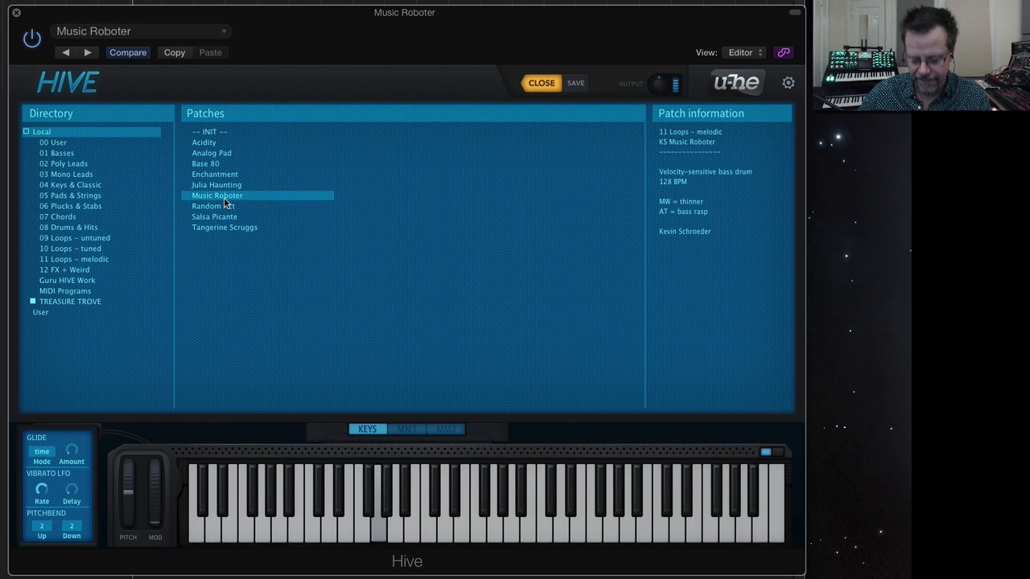
left_click(541, 83)
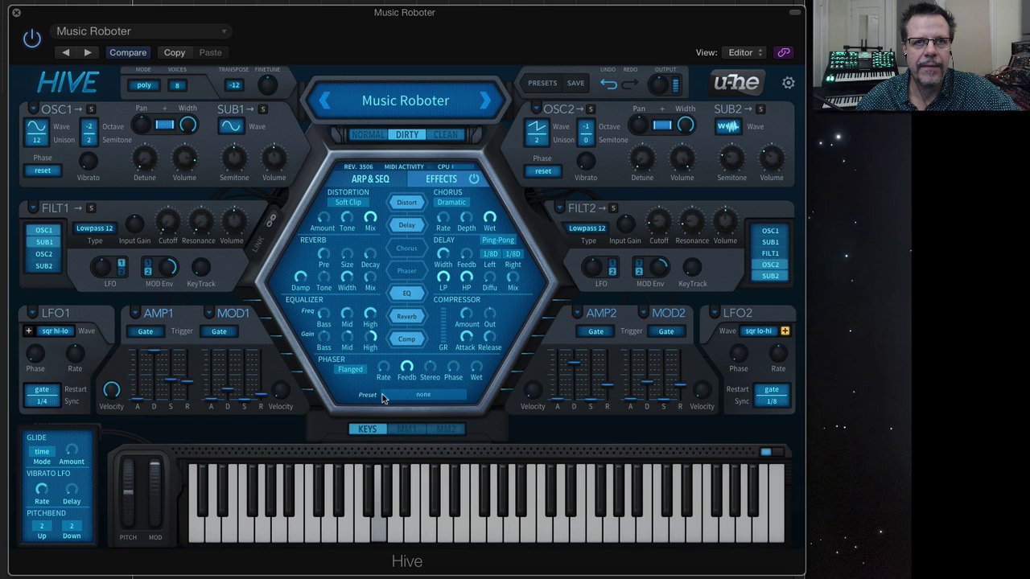
Examine Music Roboter's Filter 1 cutoff, Filter 2 resonance and its arpeggiator and sequencer settings
left_click_drag(167, 223, 182, 96)
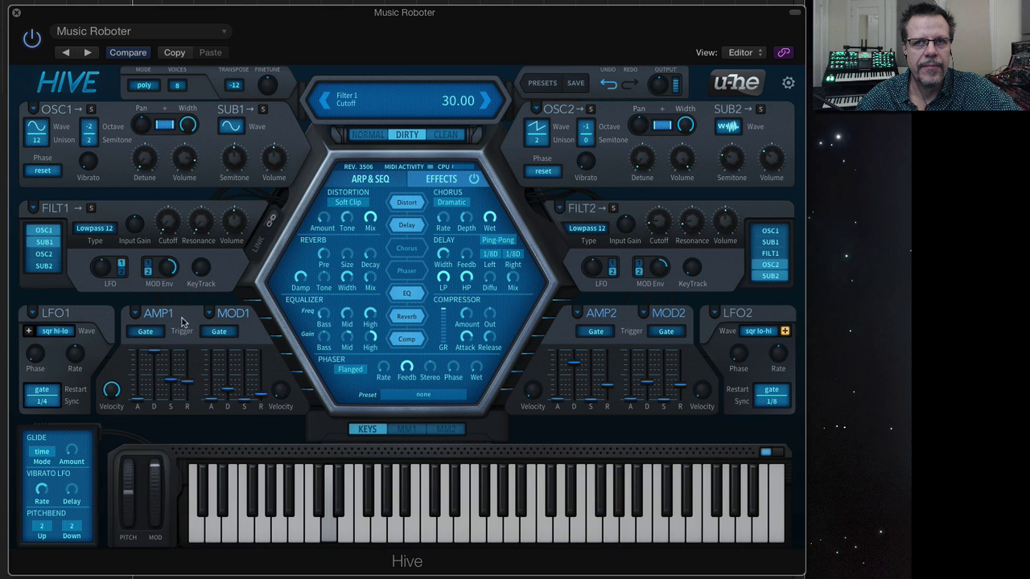
left_click_drag(665, 236, 693, 212)
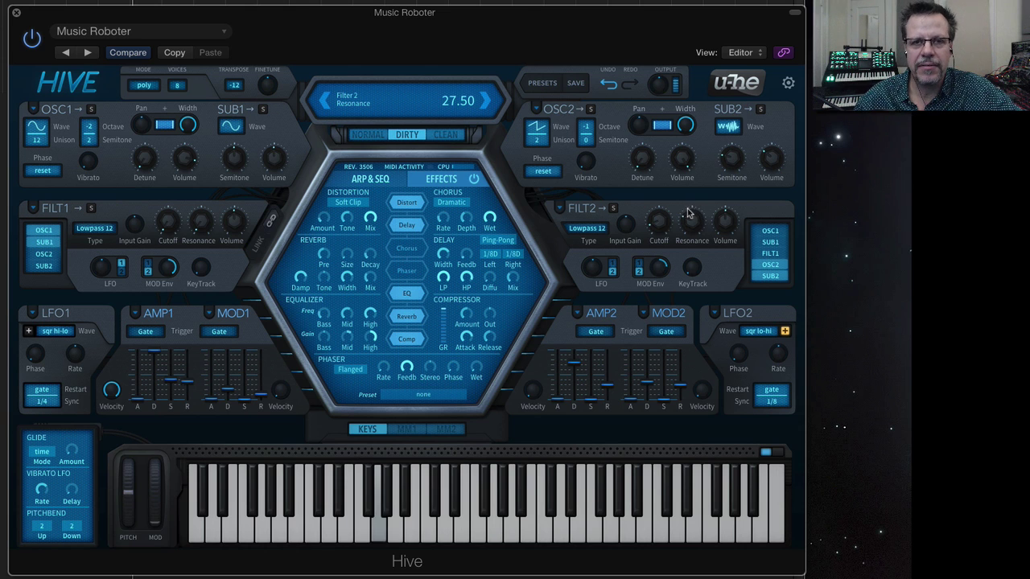
left_click(370, 179)
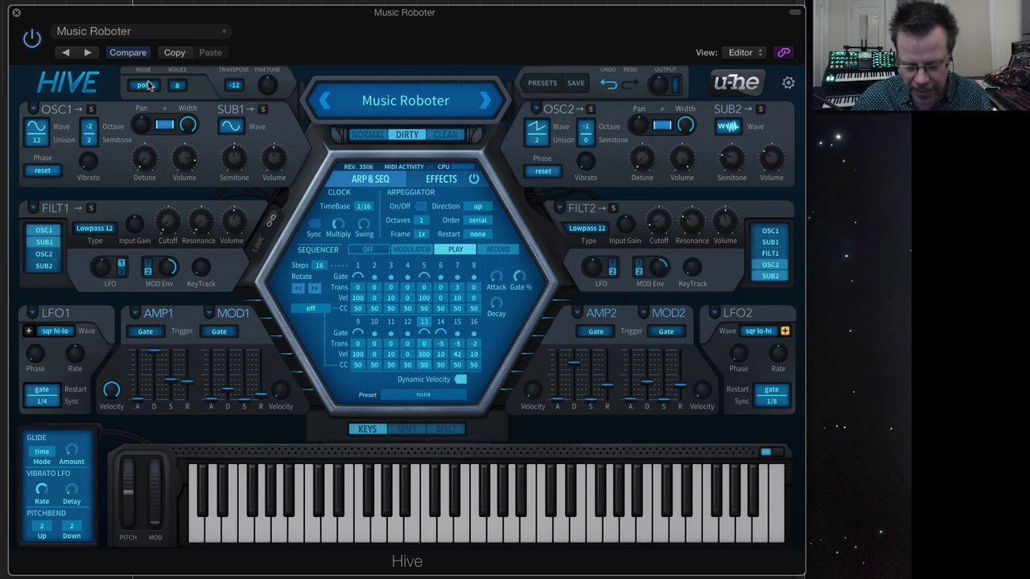
Close the Hive window, read the viewer's question in an enlarged preview of the Q2 file, and close the preview
left_click(18, 14)
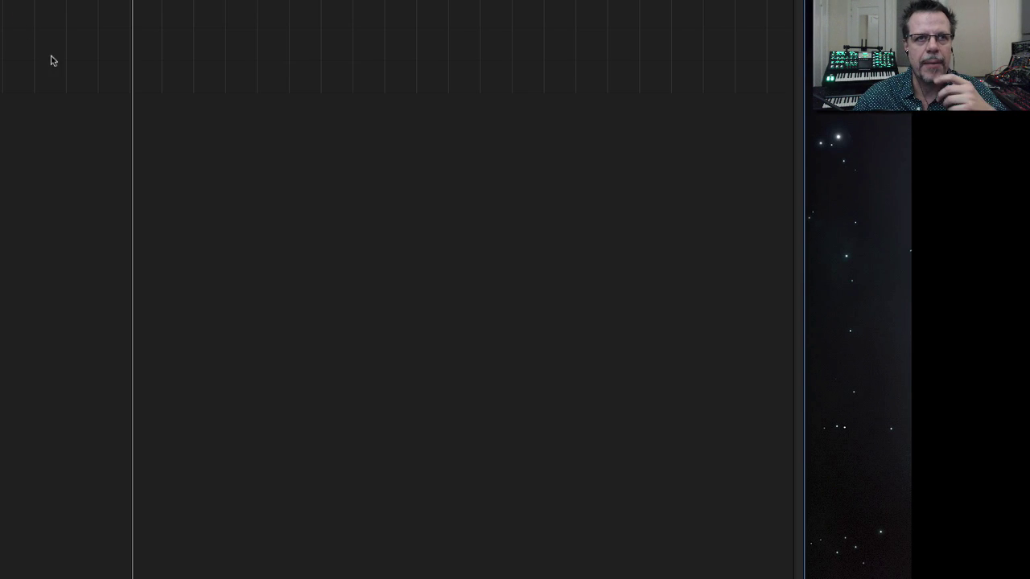
key("space")
left_click_drag(404, 388, 555, 538)
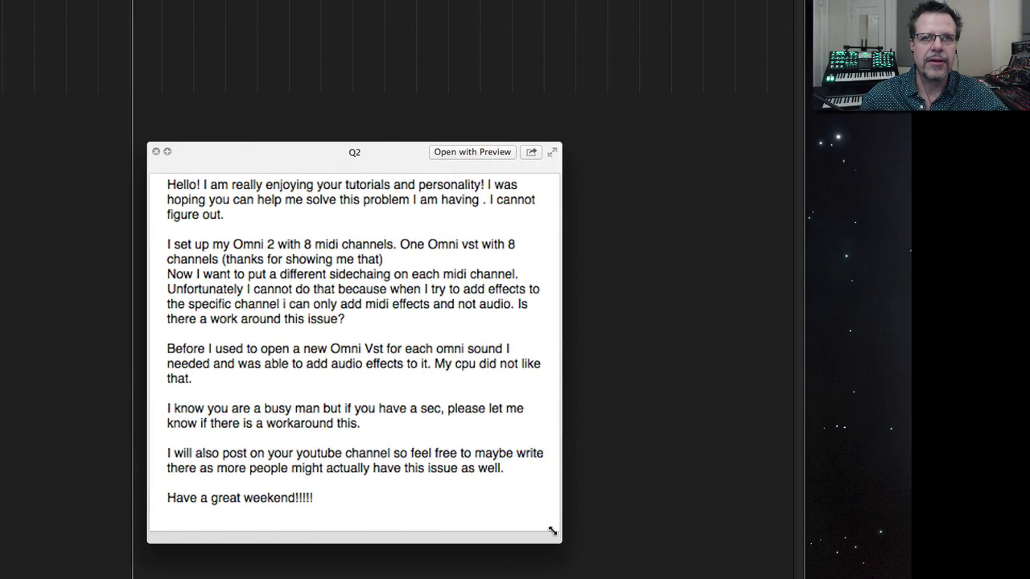
left_click_drag(300, 162, 222, 106)
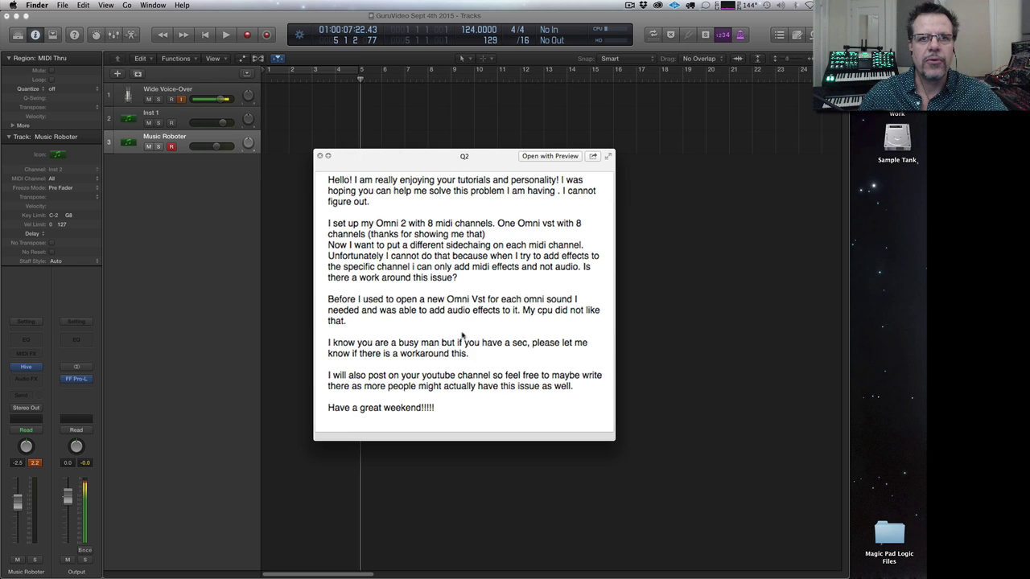
key("space")
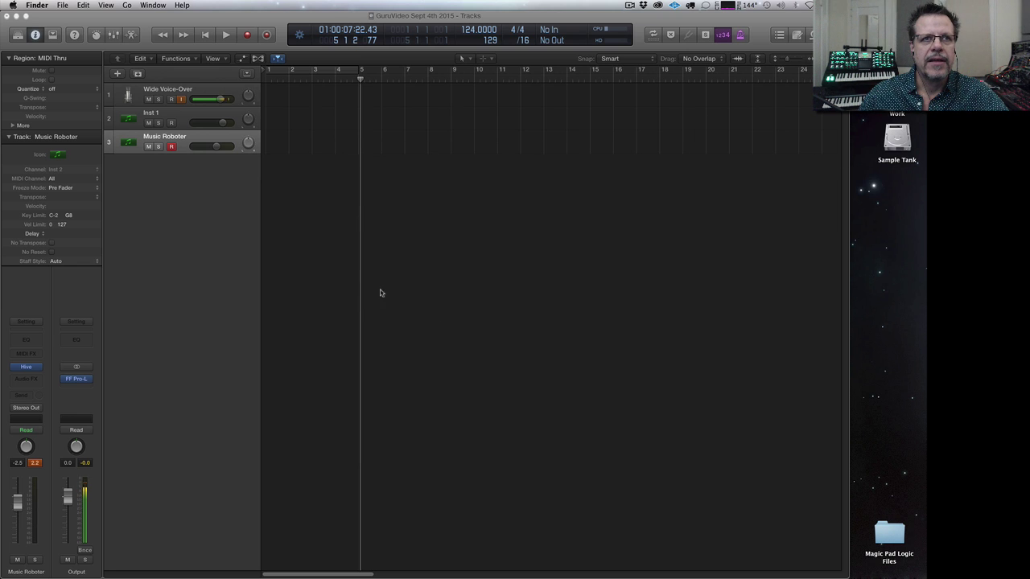
Open Omnisphere on the Inst 1 track and load the multi BEAT - Northern Exposure from the PluginGuru Airwave directory
left_click(183, 119)
left_click(30, 367)
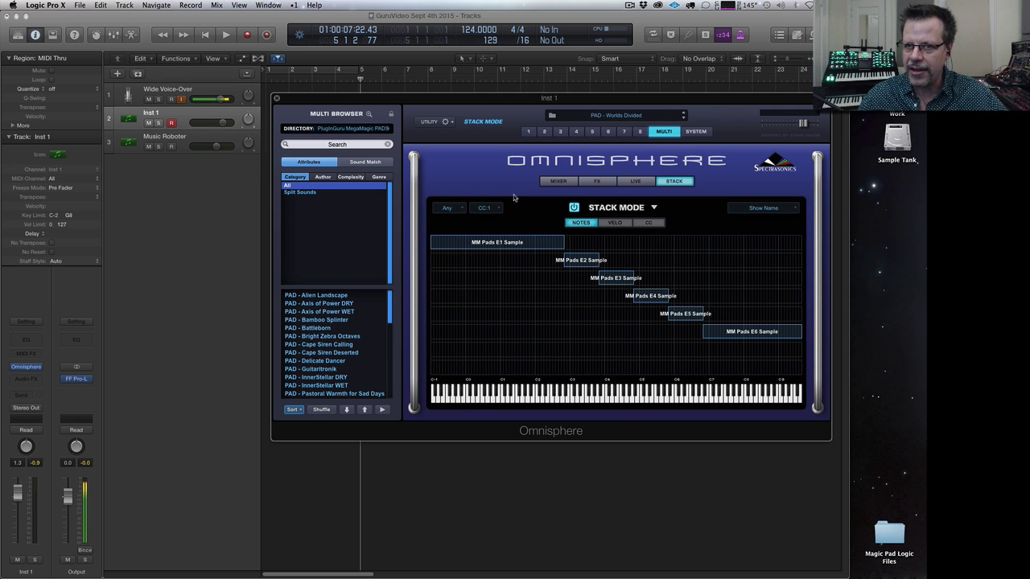
left_click(359, 132)
left_click(366, 108)
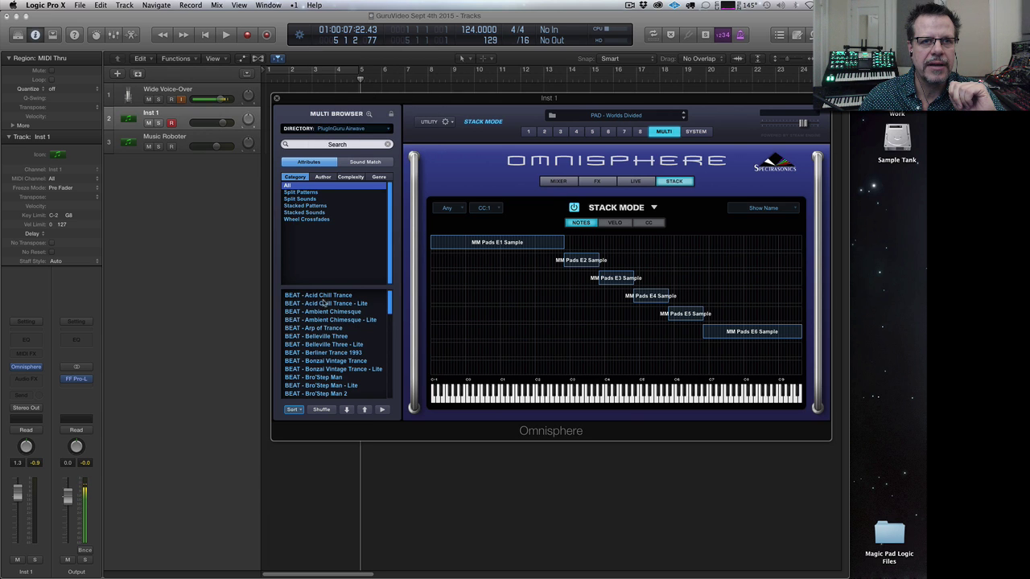
scroll(327, 338, "down", 10)
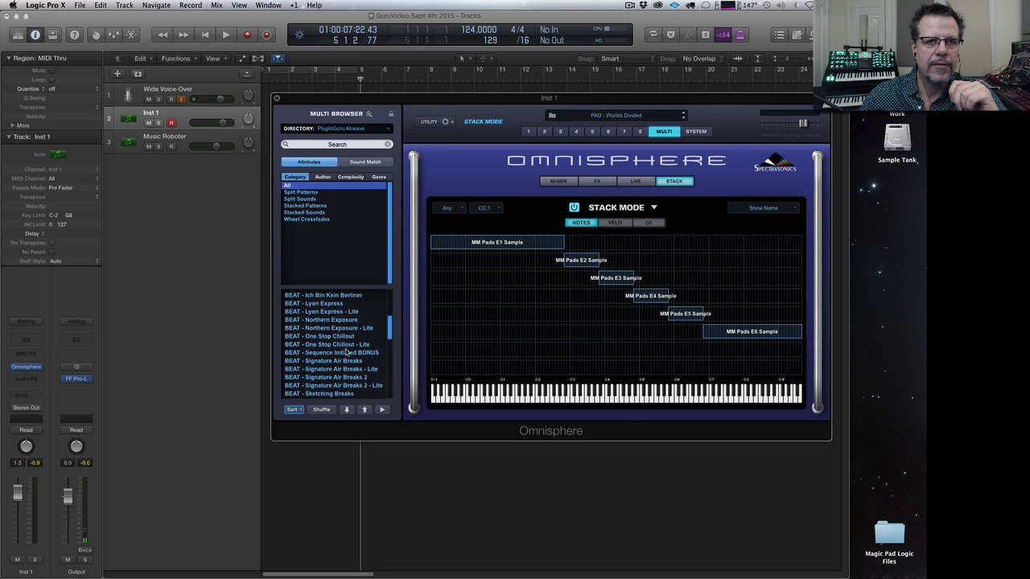
left_click(336, 321)
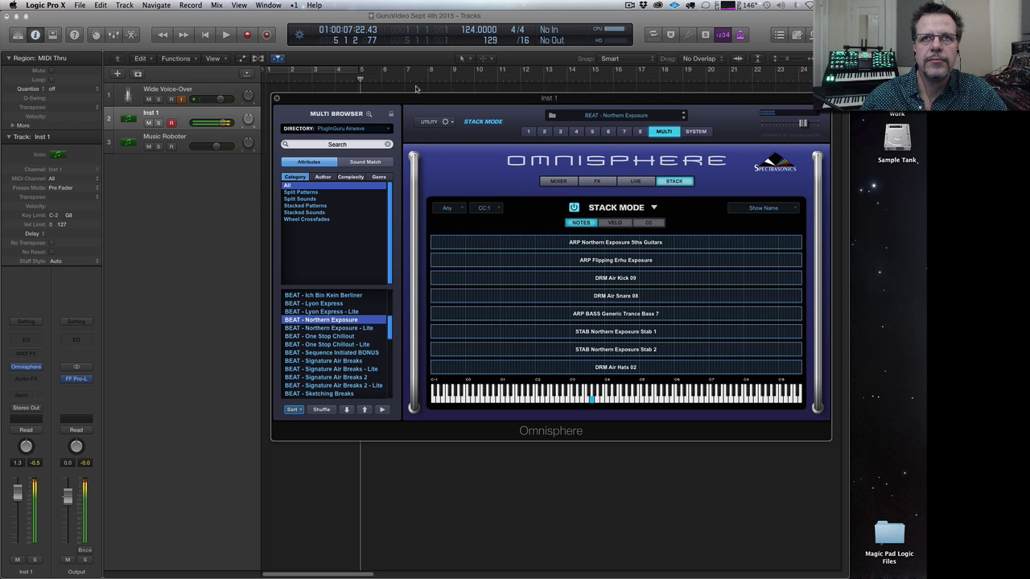
Lower the Inst 1 track volume to -3.3 dB and switch its Omnisphere instrument to Multi-Output (8xStereo)
left_click_drag(223, 125, 214, 125)
left_click_drag(371, 100, 415, 33)
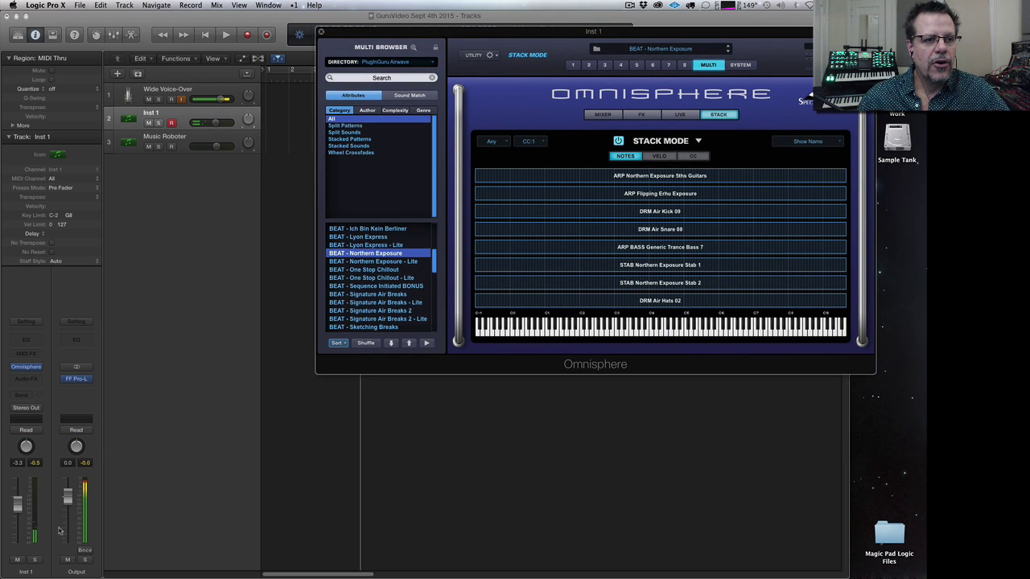
left_click(40, 368)
mouse_move(97, 367)
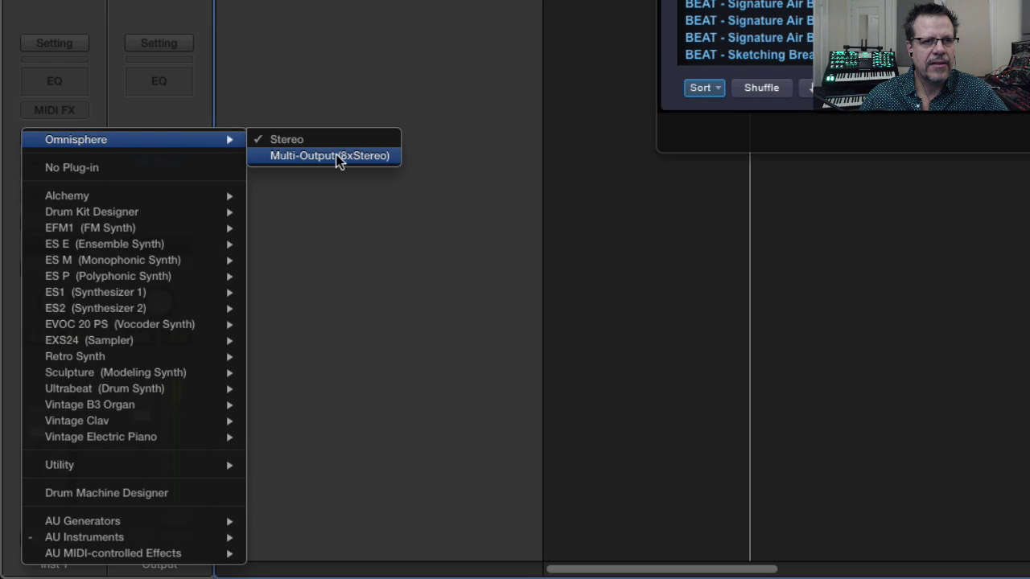
left_click(346, 156)
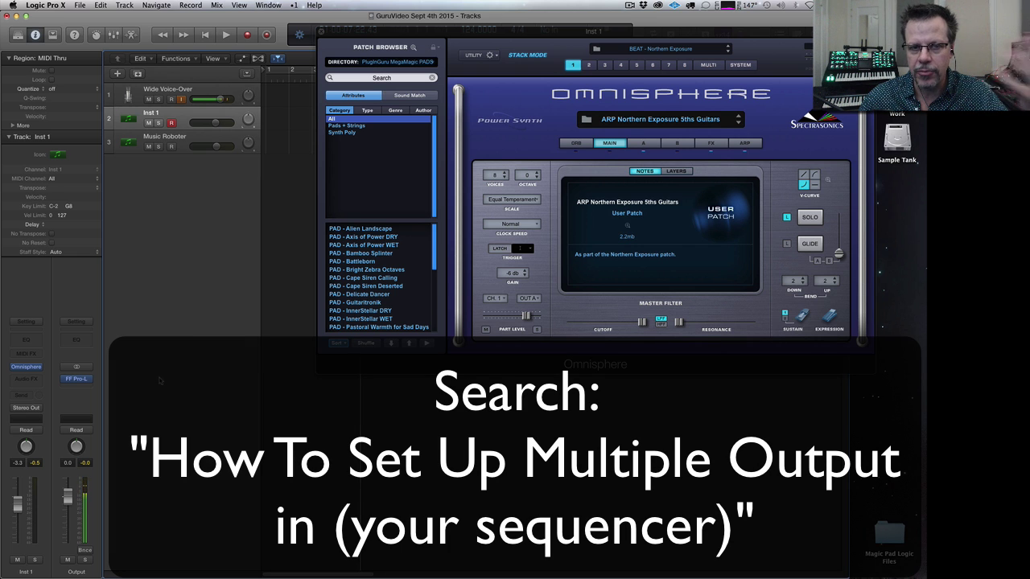
Show the mixer and add seven aux channels for Inst 1's extra outputs
left_click(91, 548)
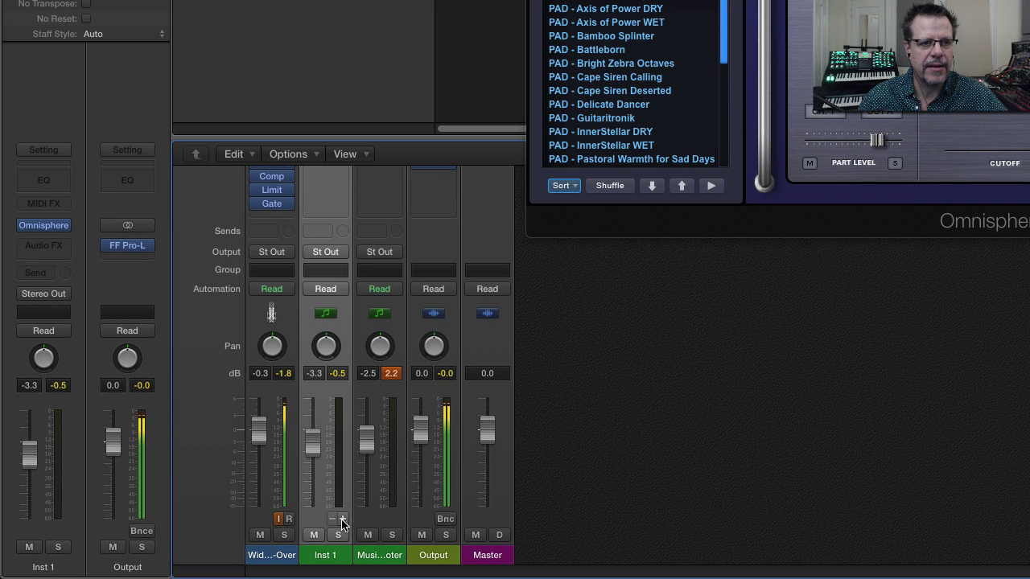
left_click(342, 519)
left_click(342, 520)
left_click(342, 520)
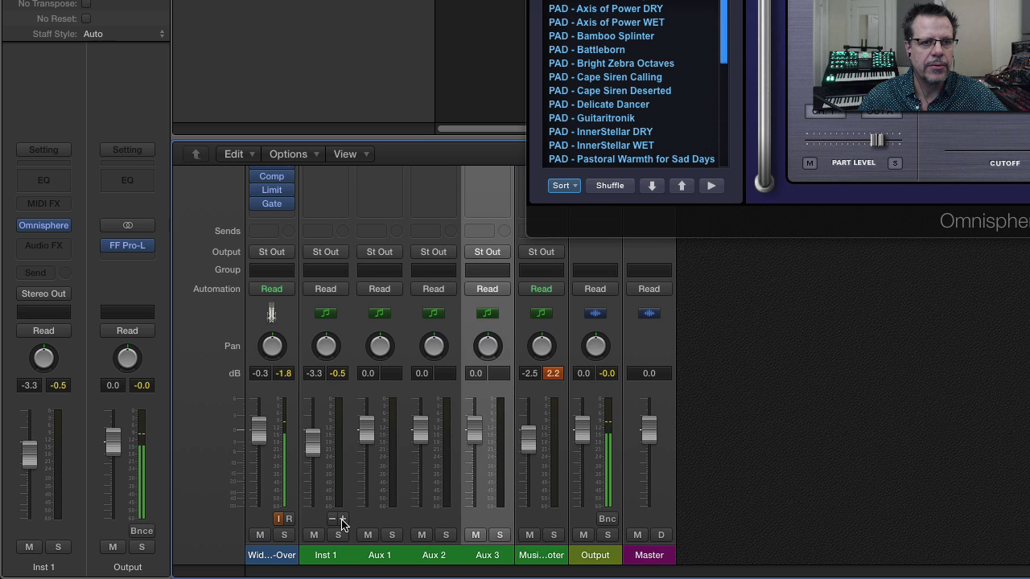
left_click(342, 520)
left_click(342, 519)
left_click(342, 519)
left_click(342, 520)
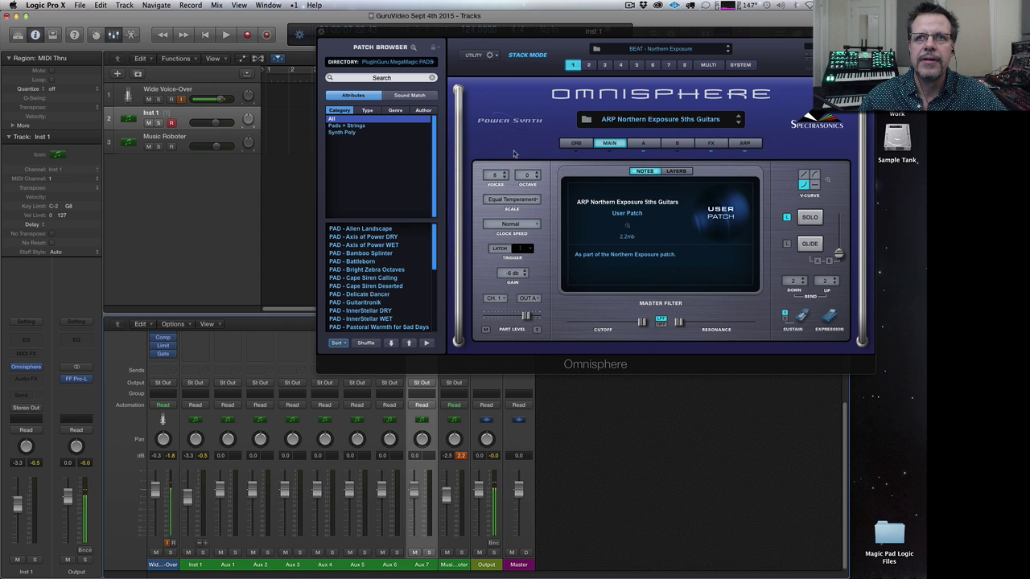
In Omnisphere's multi mixer, route parts 2, 3 and 4 to OUT B, OUT C and OUT D
left_click(709, 65)
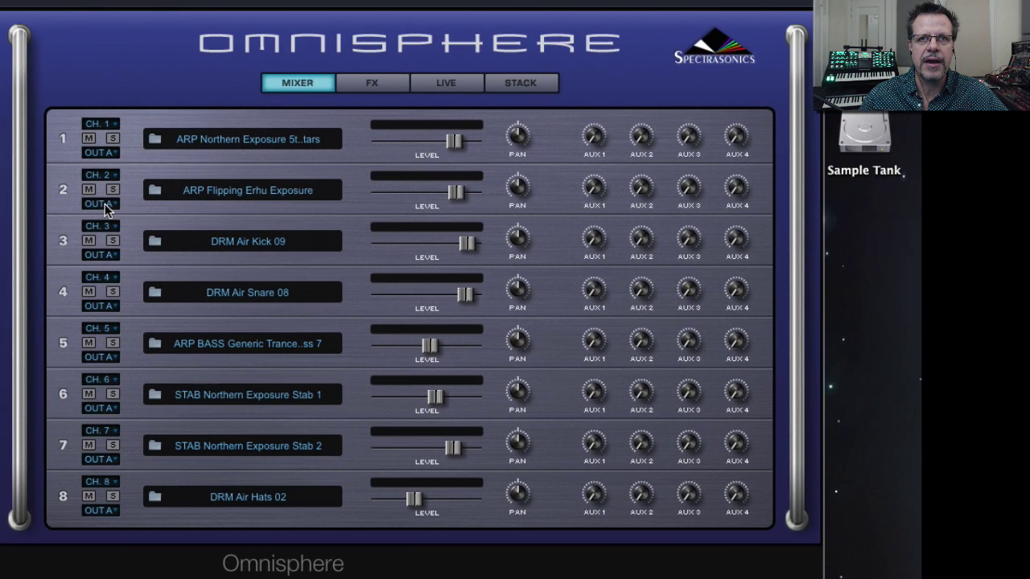
left_click(103, 205)
left_click(105, 222)
left_click(102, 254)
left_click(111, 292)
left_click(103, 306)
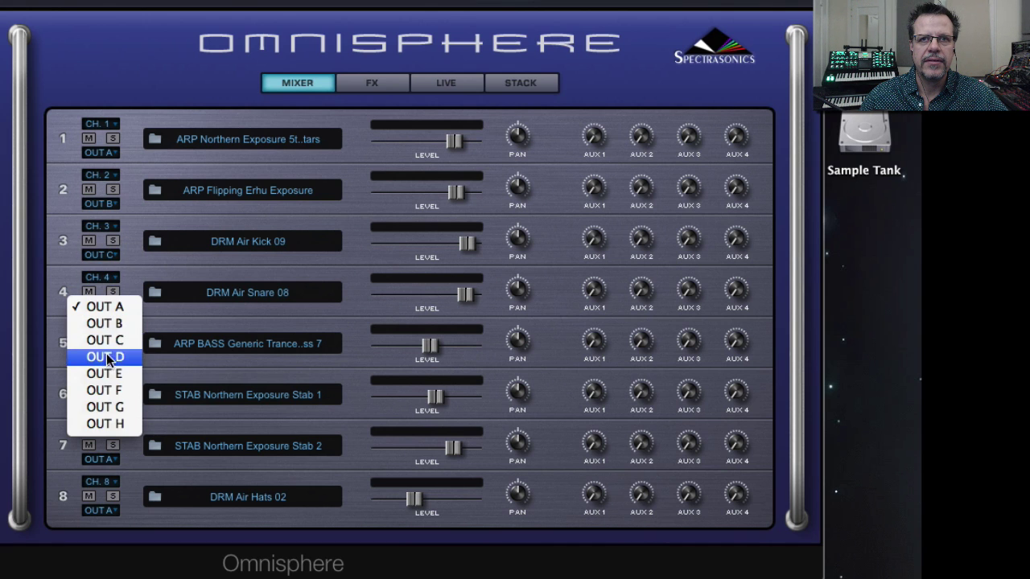
left_click(105, 357)
Route Omnisphere parts 5, 6, 7 and 8 to OUT E, OUT F, OUT G and OUT H
left_click(100, 358)
left_click(106, 423)
left_click(100, 409)
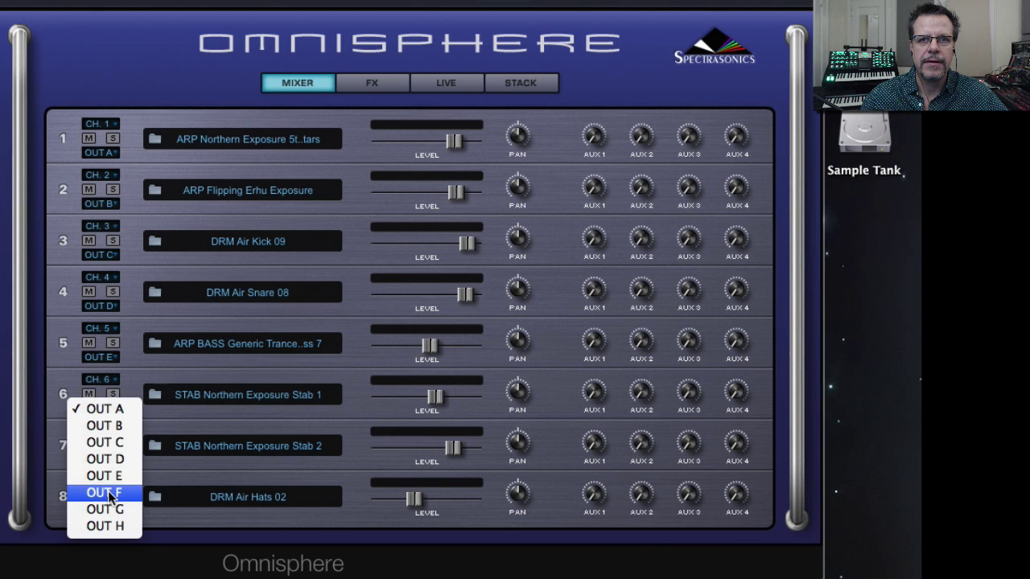
left_click(103, 489)
left_click(100, 460)
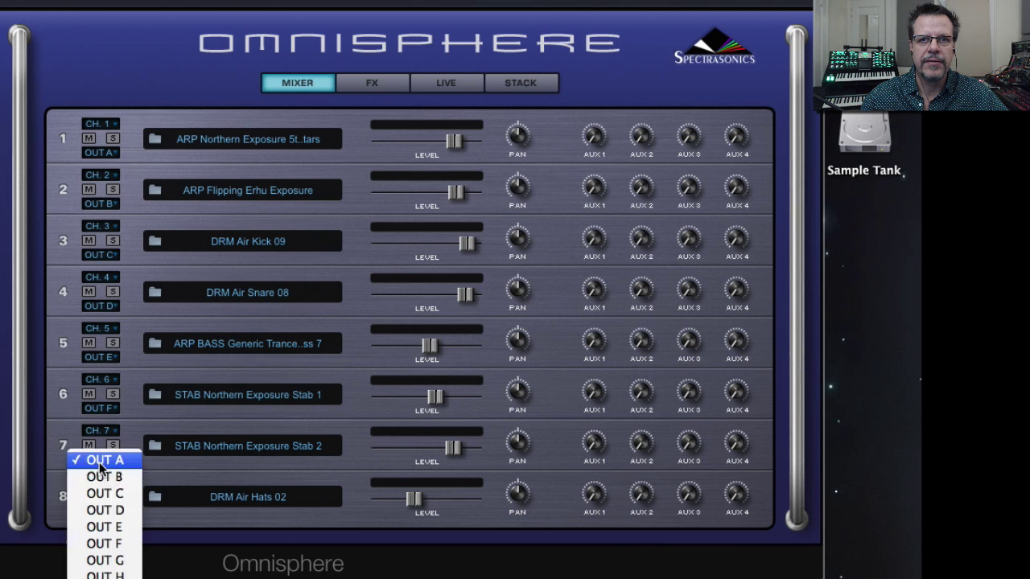
left_click(120, 561)
left_click(104, 512)
left_click(104, 578)
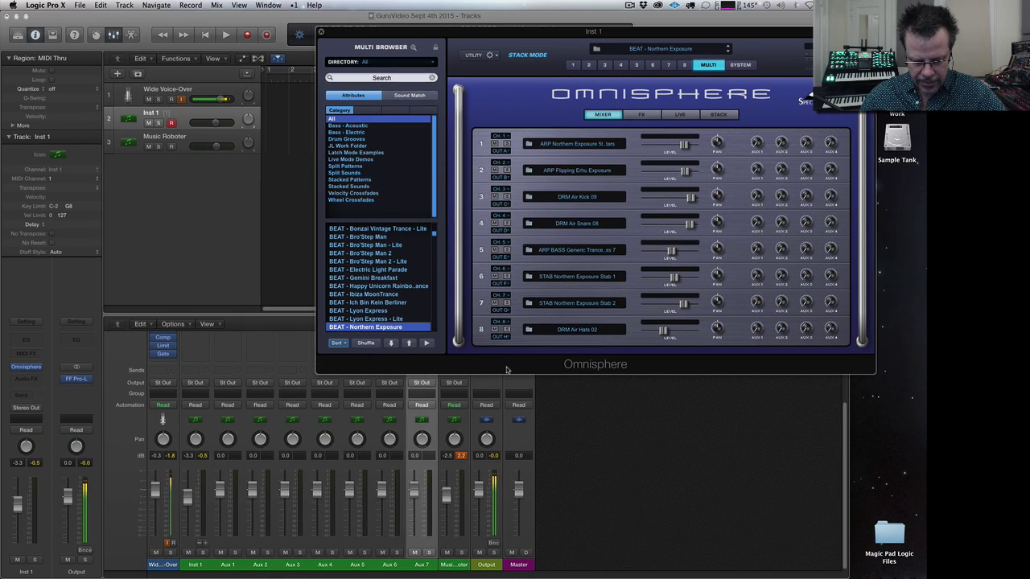
Solo Inst 1 and the voice-over channel in the mixer, and move the instrument solo from Inst 1 to Aux 1
left_click(203, 553)
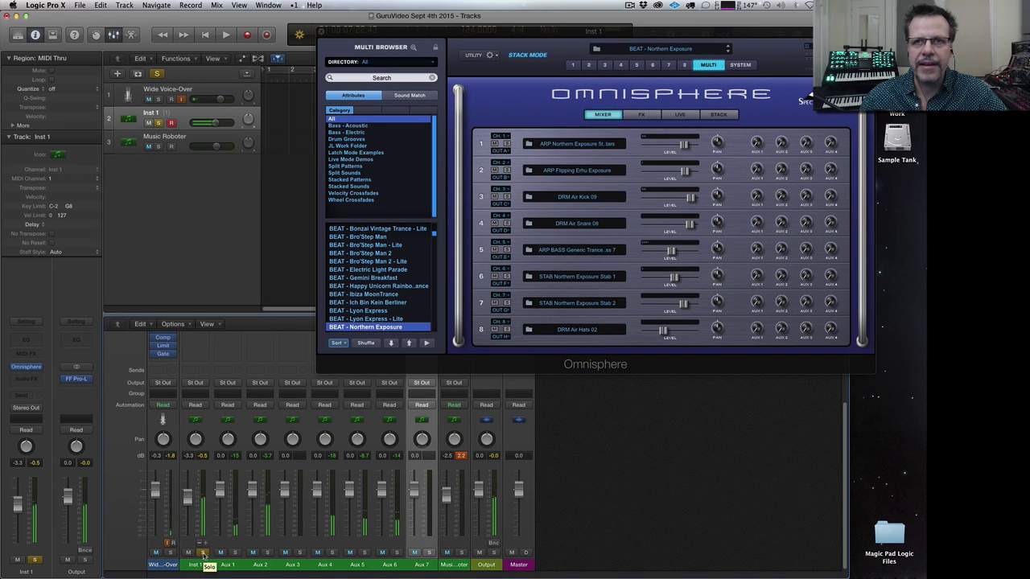
left_click(171, 553)
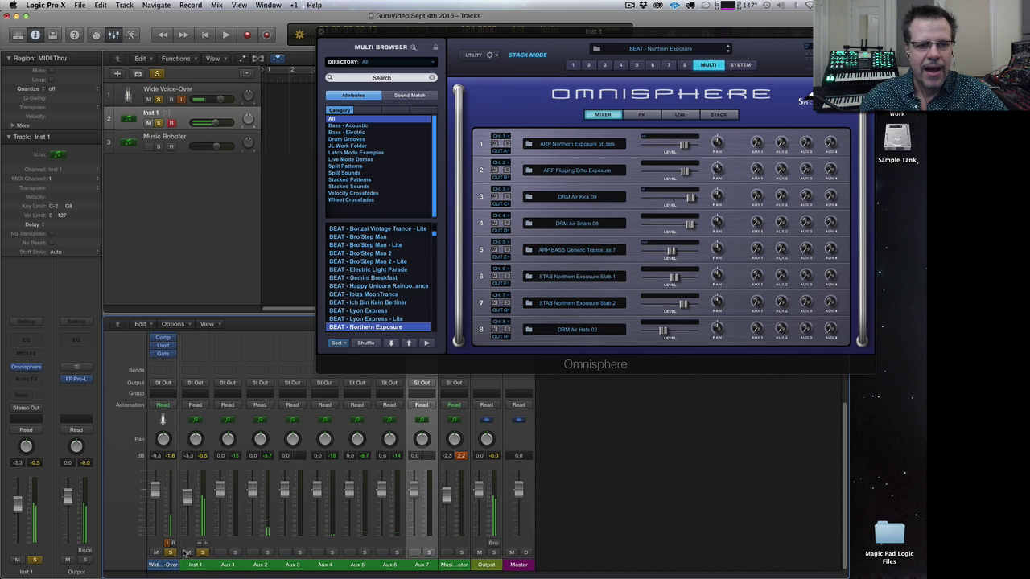
left_click(235, 552)
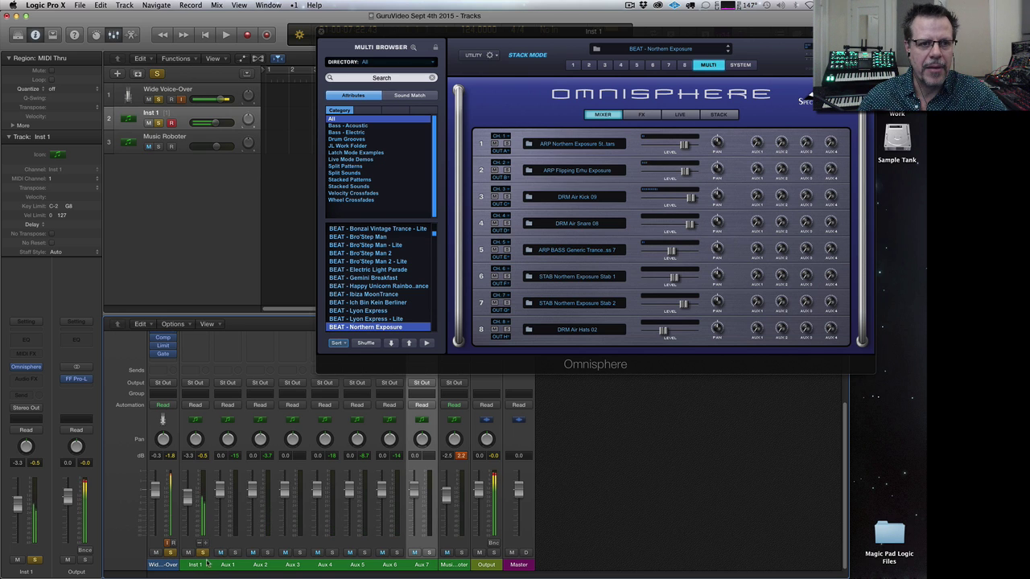
left_click(203, 553)
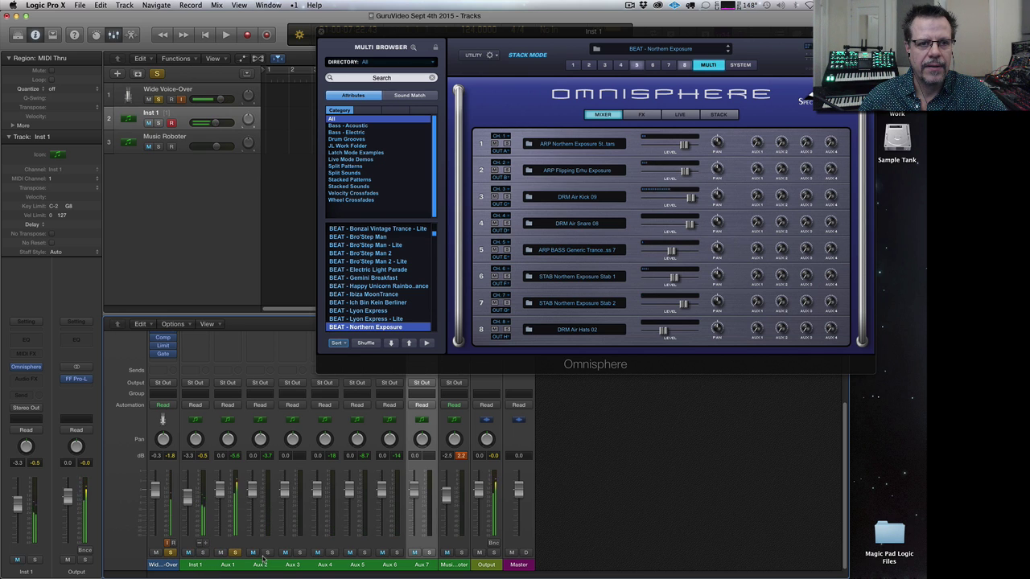
Insert Xfer Records' LFOTool as an audio effect on the Aux 1 channel strip
scroll(231, 389, "up", 3)
left_click(232, 365)
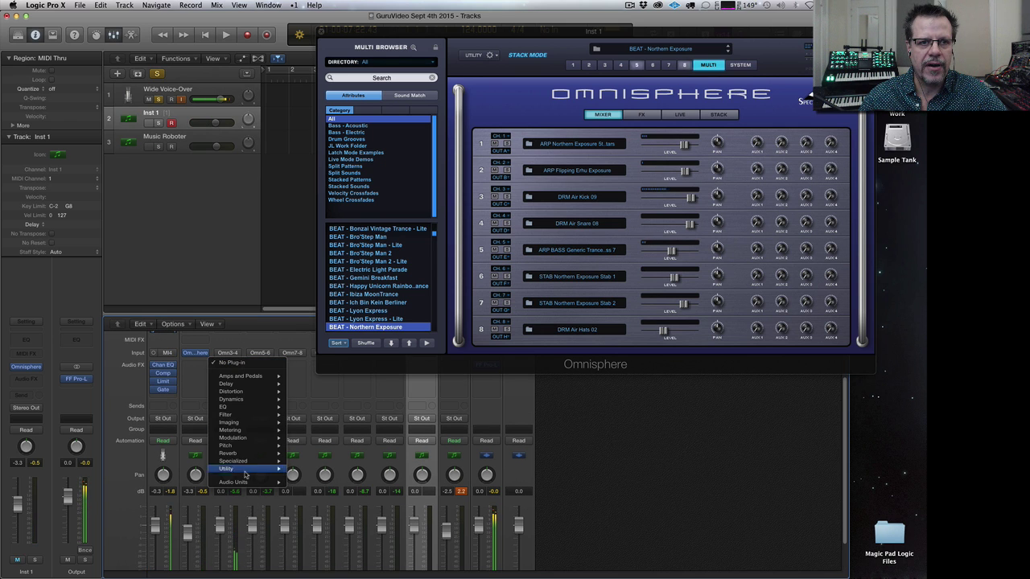
mouse_move(241, 482)
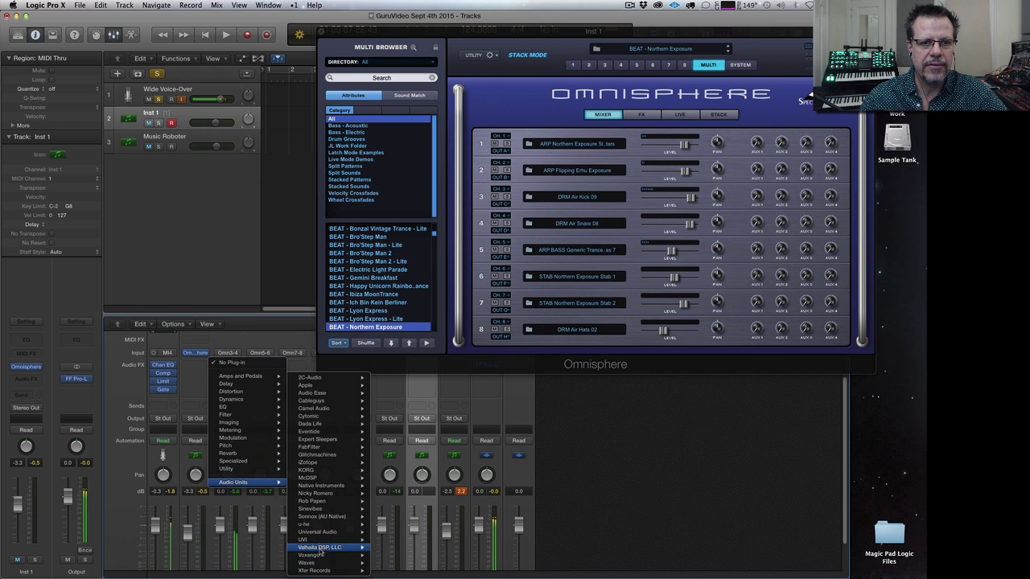
mouse_move(319, 543)
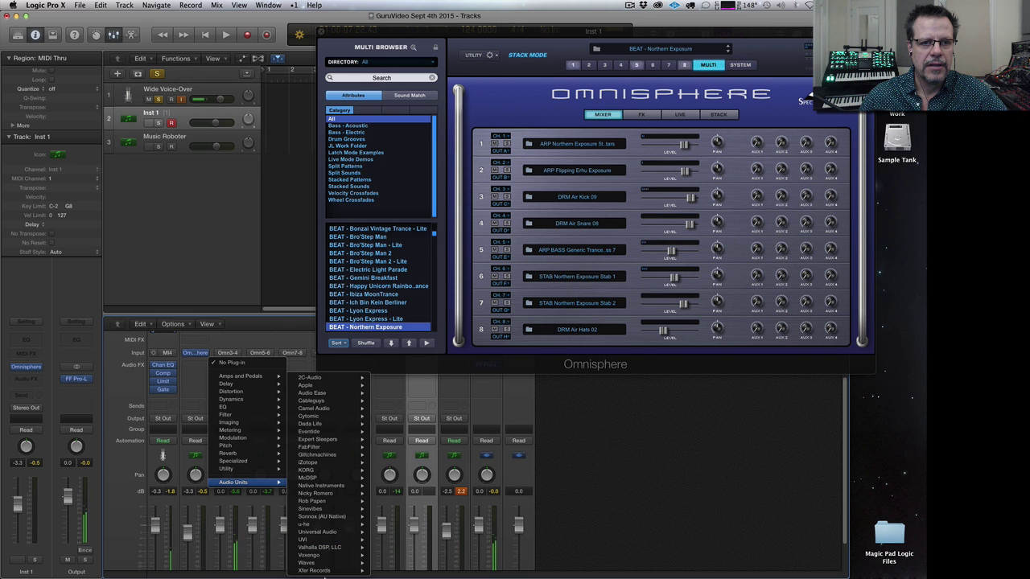
mouse_move(322, 570)
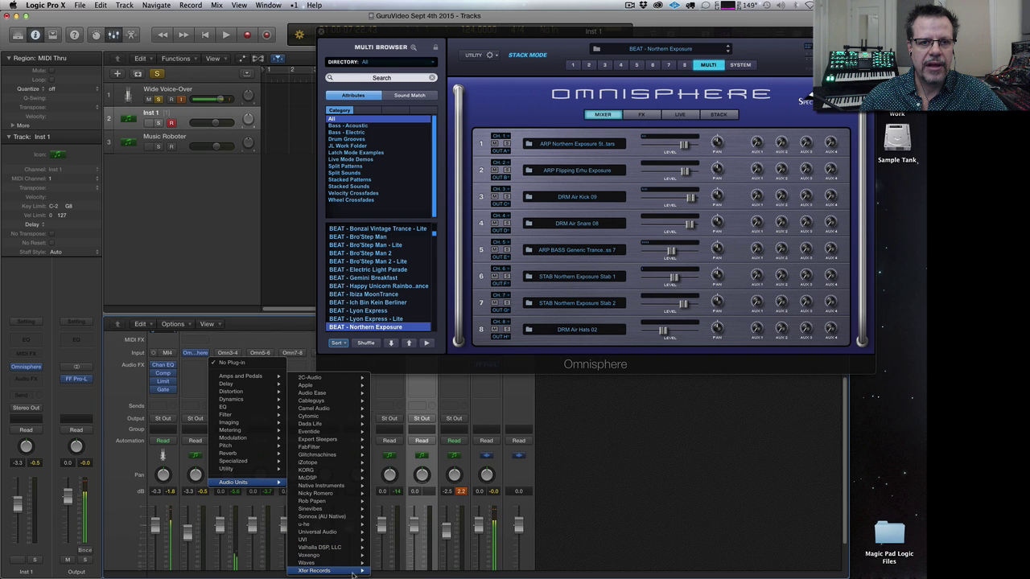
left_click(392, 570)
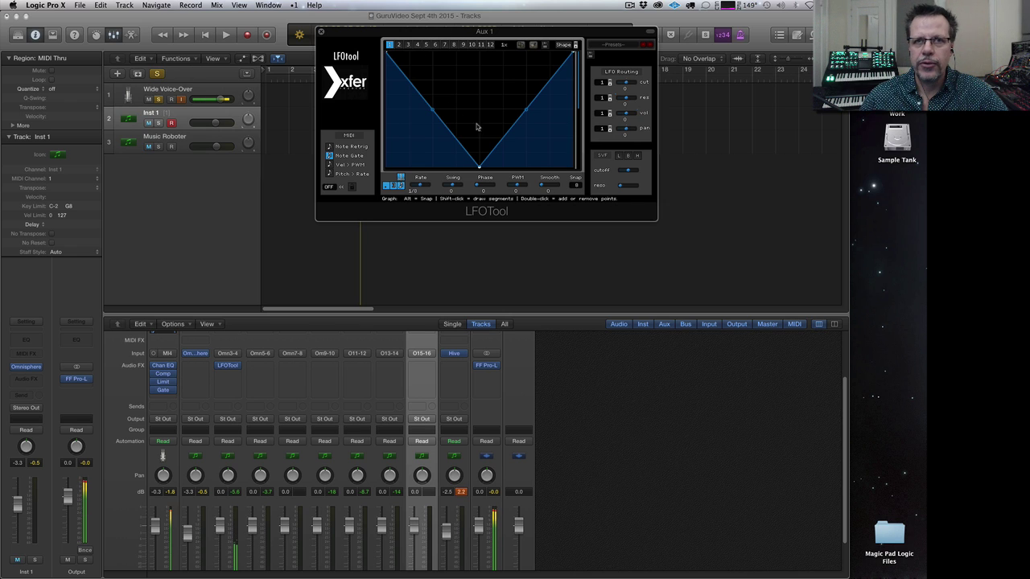
Load the SC2 sidechain preset shape into LFOTool on Aux 1
left_click(563, 44)
mouse_move(576, 54)
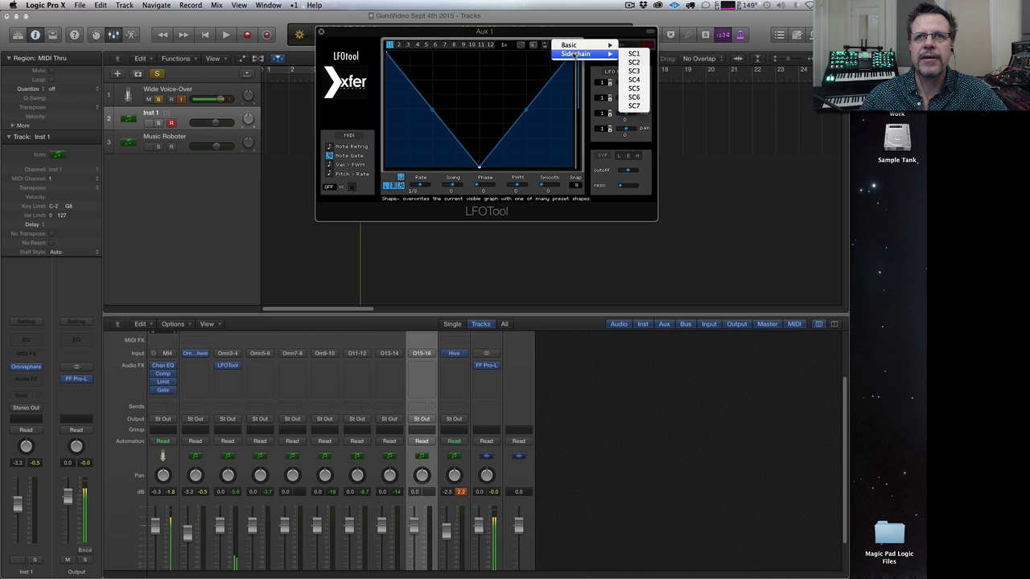
left_click(634, 62)
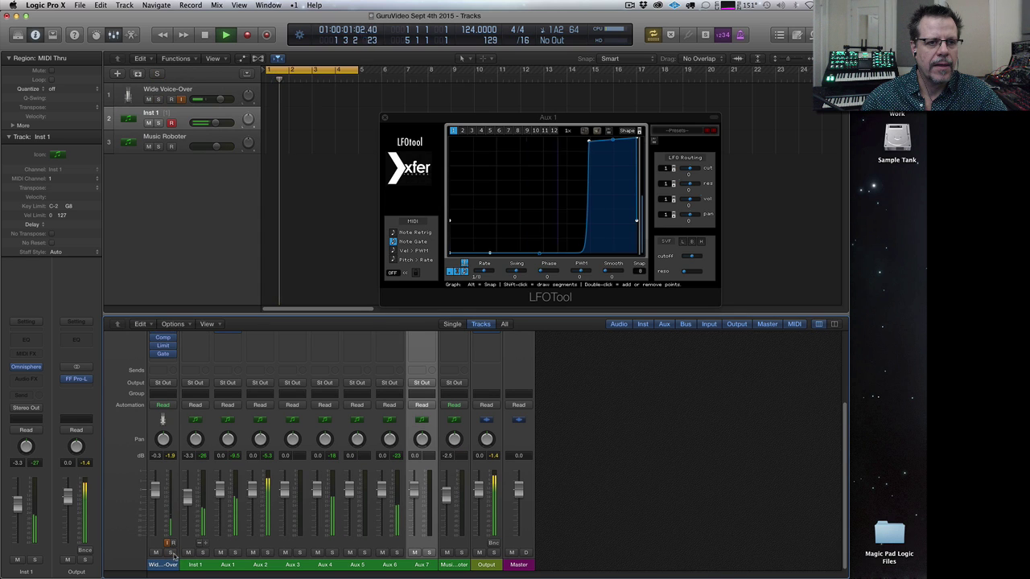
Look over the mixer channels during playback, reopen Inst 1's Omnisphere window and move it clear of the track headers
scroll(261, 483, "up", 5)
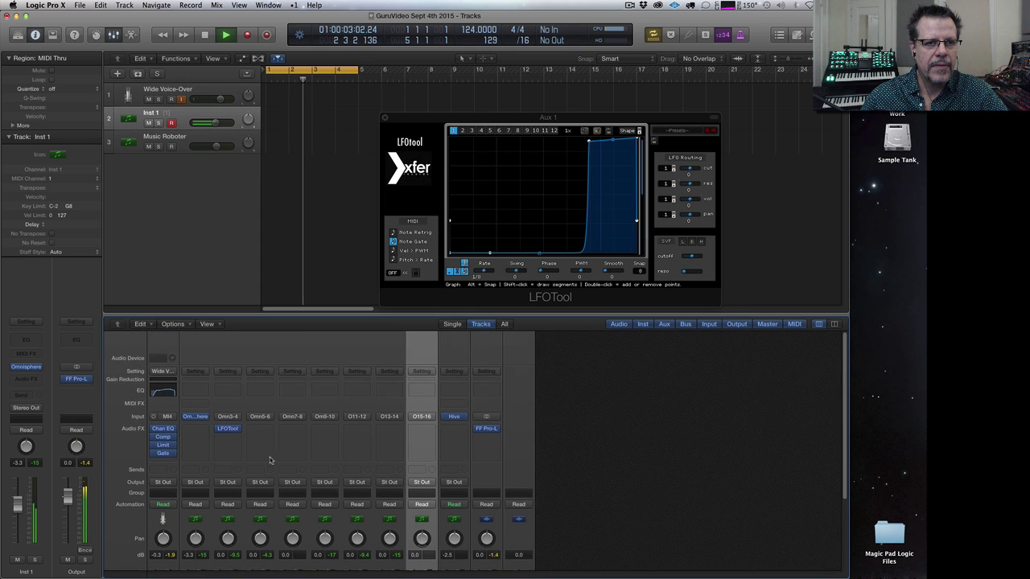
scroll(265, 463, "down", 3)
scroll(263, 491, "down", 2)
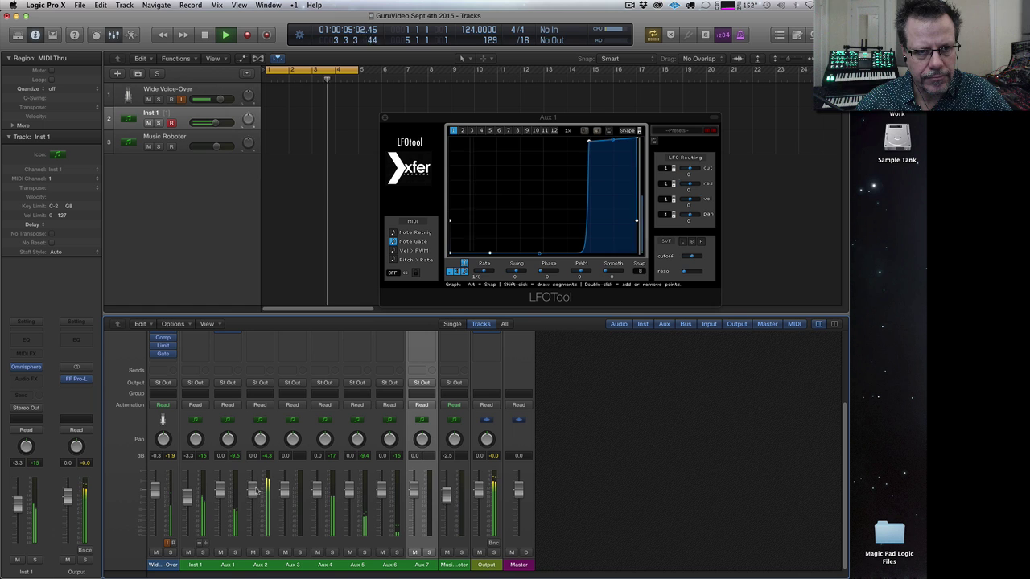
scroll(260, 515, "up", 3)
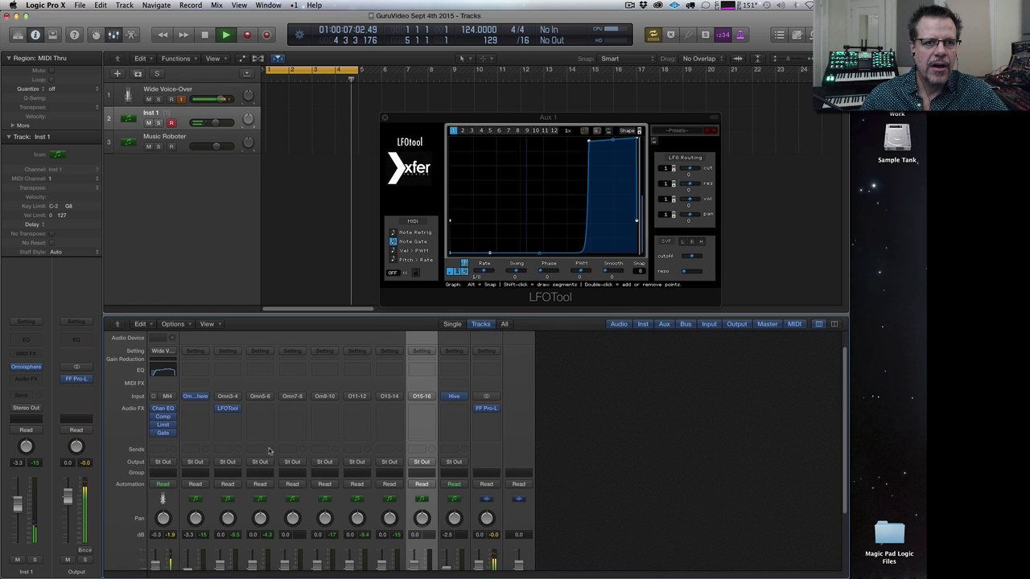
left_click(26, 367)
left_click_drag(421, 117, 309, 105)
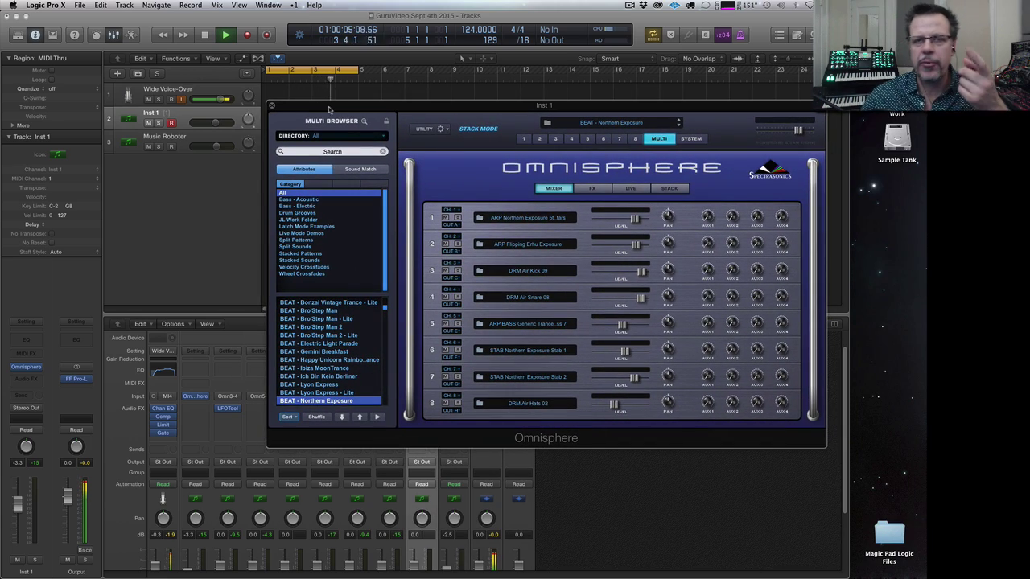
left_click_drag(374, 109, 634, 122)
Show track automation and create tracks for the selected Inst 1 and Aux 1 to Aux 7 channel strips
key("a")
key("space")
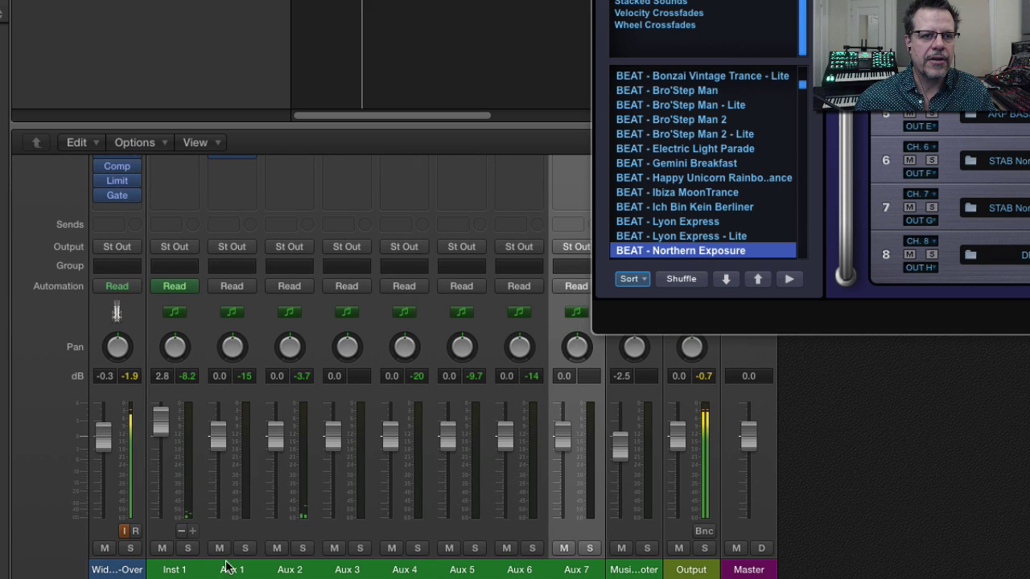
left_click(190, 572)
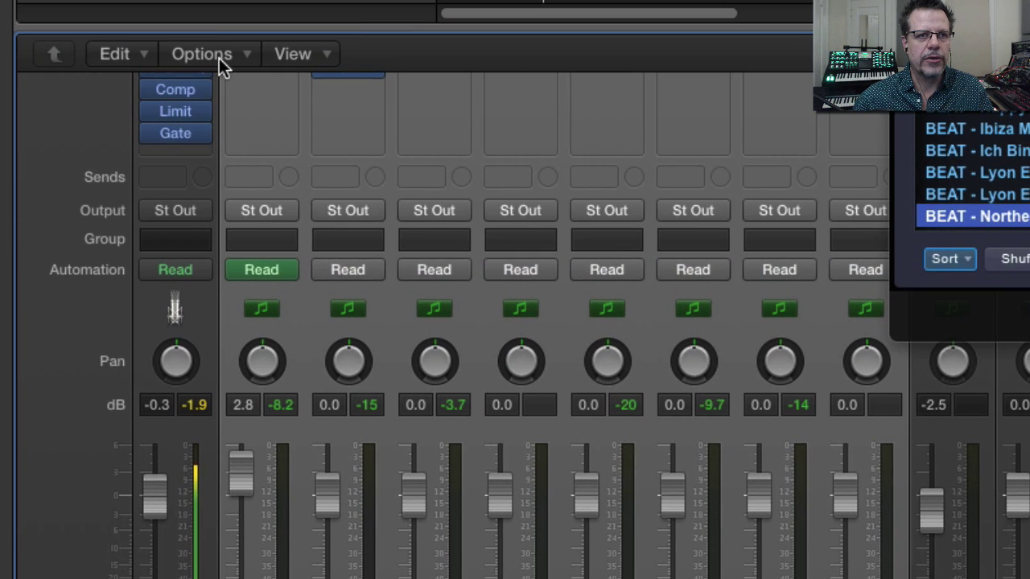
left_click(146, 146)
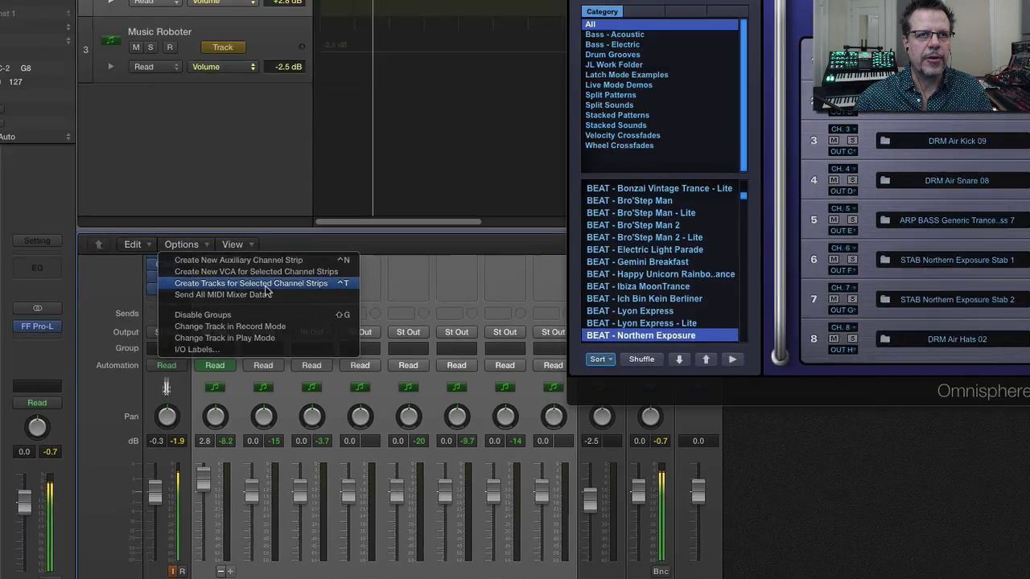
left_click(351, 127)
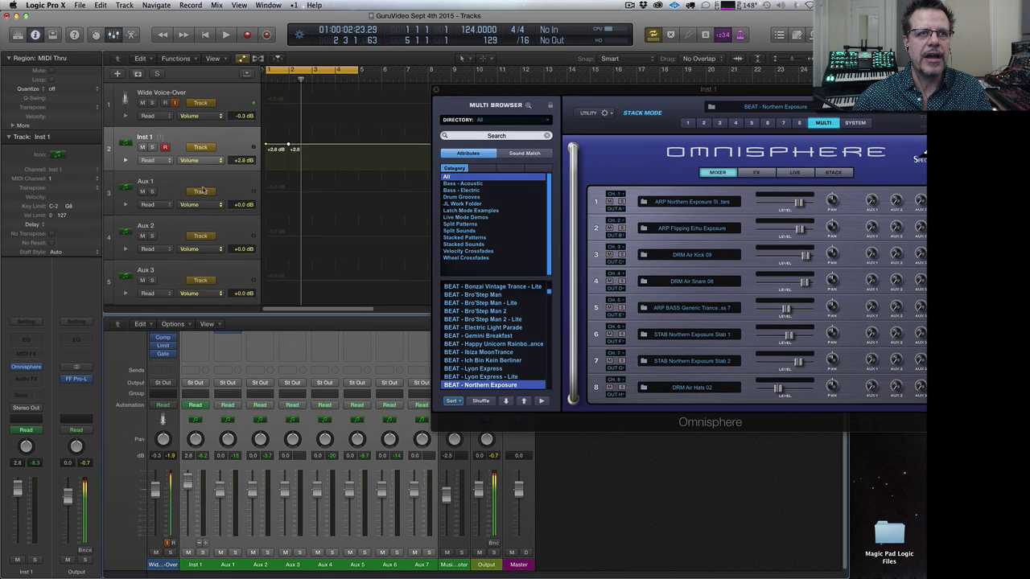
Draw volume automation at about -15.9 dB on Aux 3, -29.0 dB on Aux 4 and +6.0 dB on Aux 6
scroll(203, 191, "down", 5)
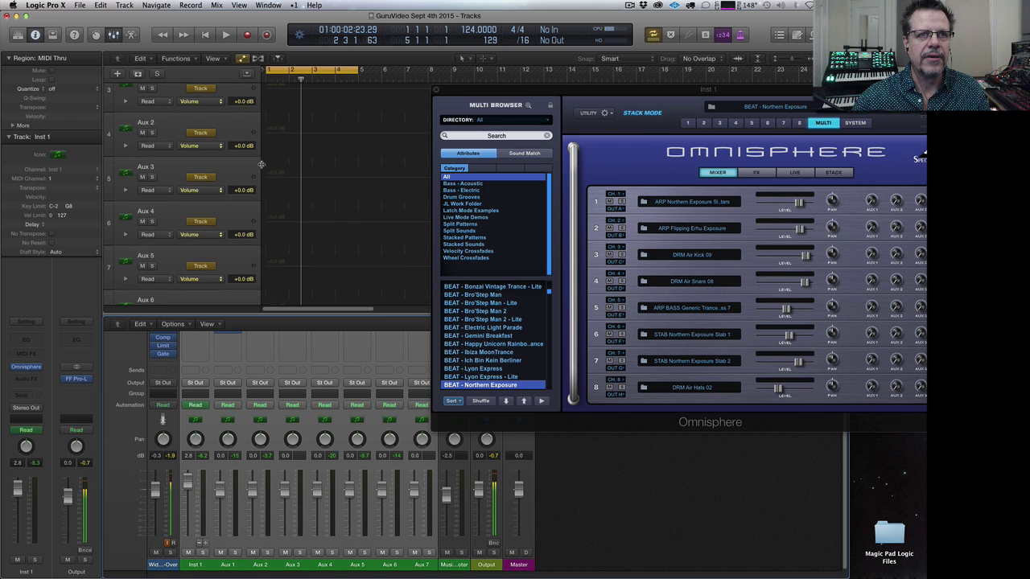
left_click_drag(285, 172, 292, 245)
left_click(320, 239)
left_click(339, 240)
scroll(307, 256, "down", 3)
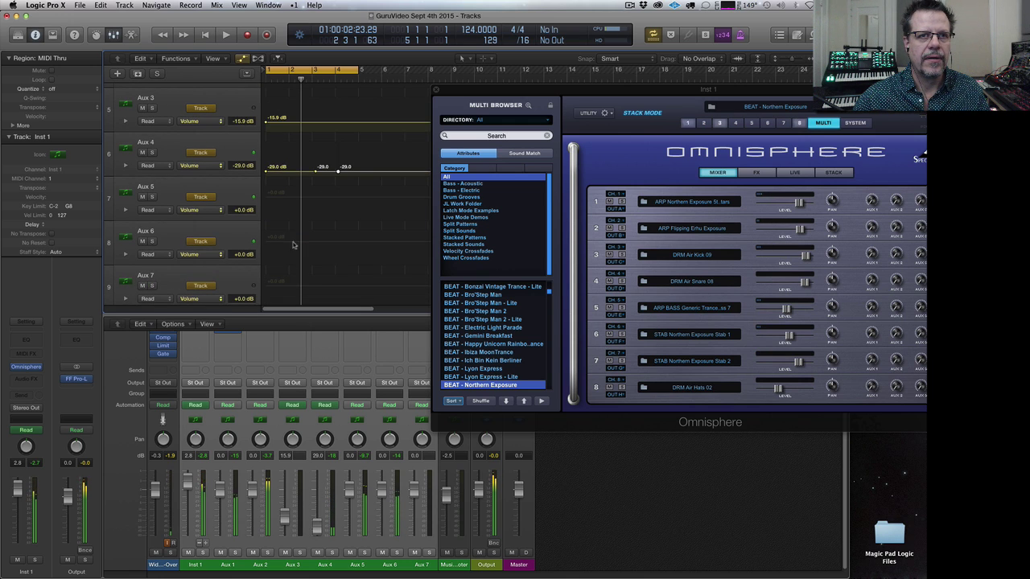
left_click(306, 228)
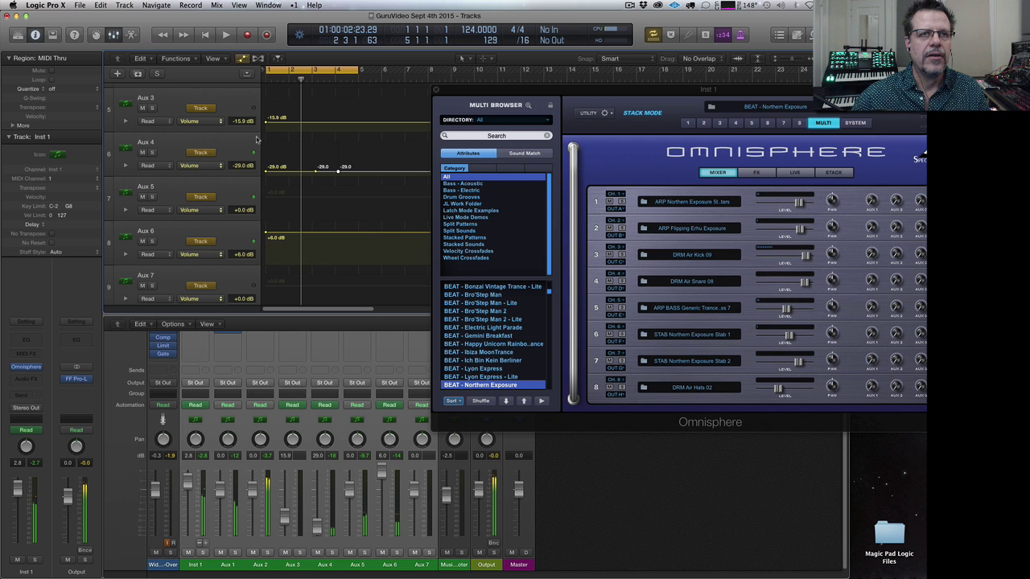
Play Aux 2's zigzag volume automation from the start and lower its second peak to about +3.8 dB
scroll(244, 161, "up", 2)
key("Return")
key("space")
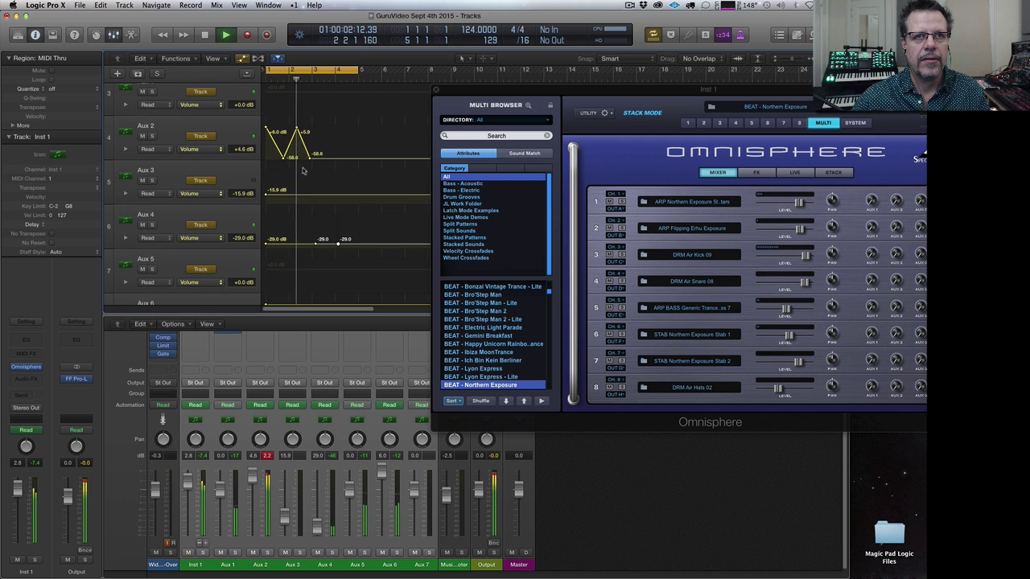
left_click_drag(296, 129, 298, 133)
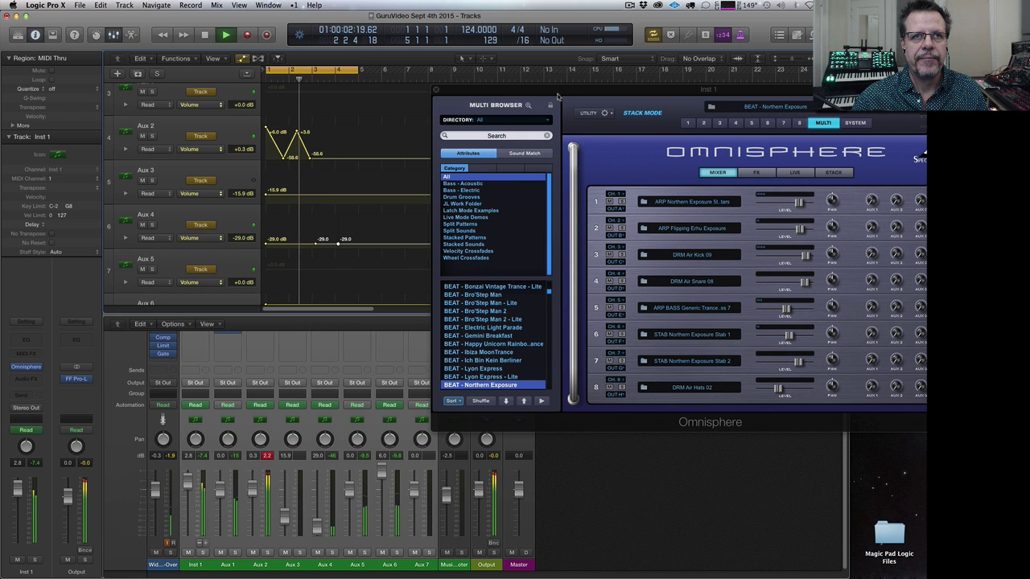
key("space")
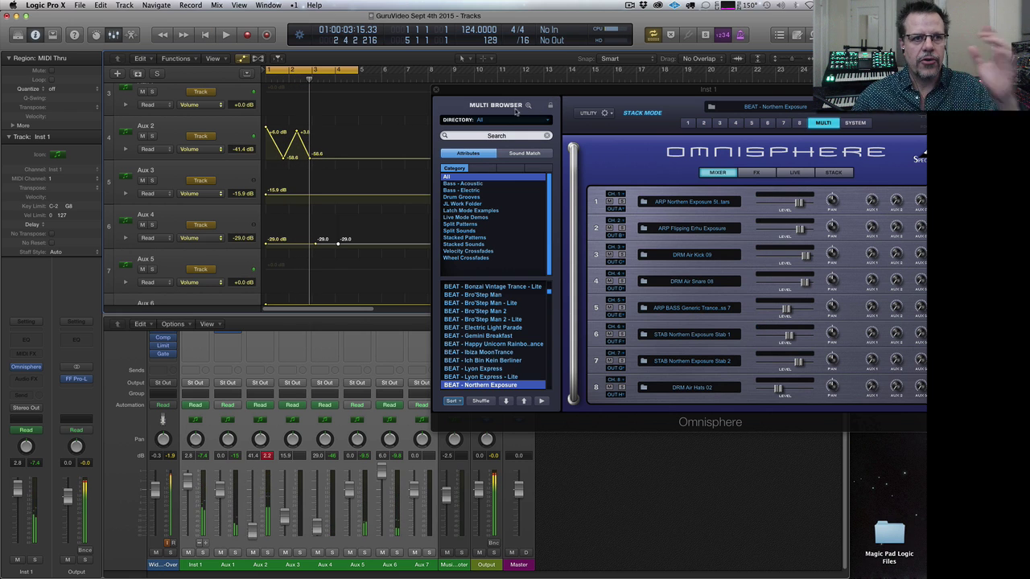
left_click(37, 367)
mouse_move(106, 368)
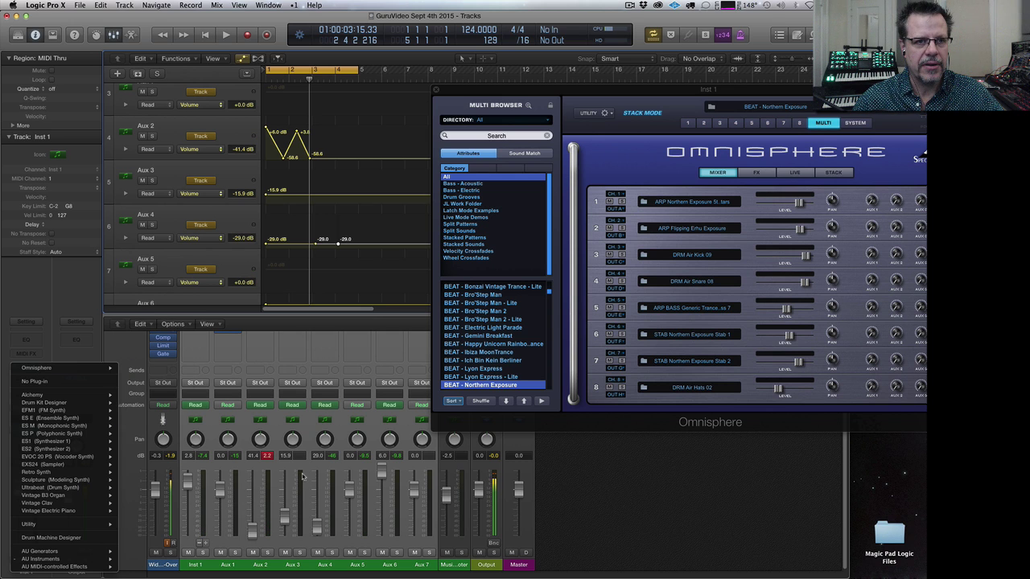
left_click(302, 472)
Open the mixer in a separate window, move it down over the tracks and close it again
left_click_drag(521, 95, 439, 87)
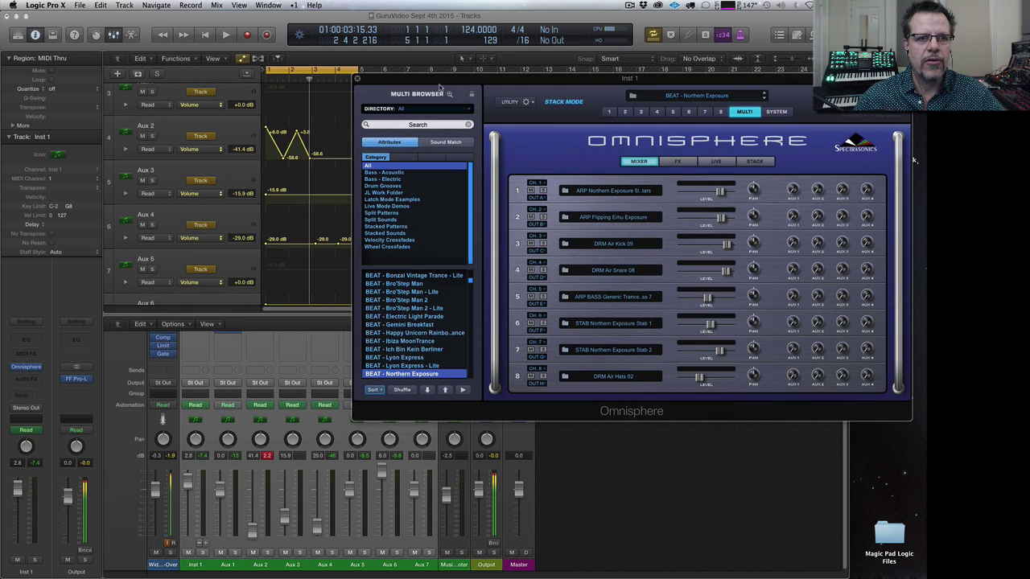
left_click(188, 552)
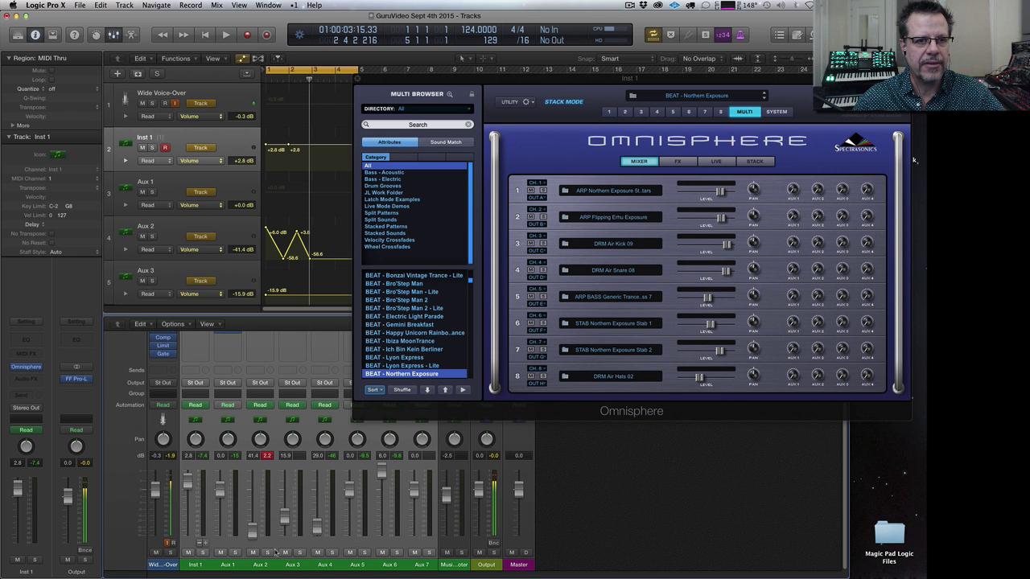
left_click(277, 5)
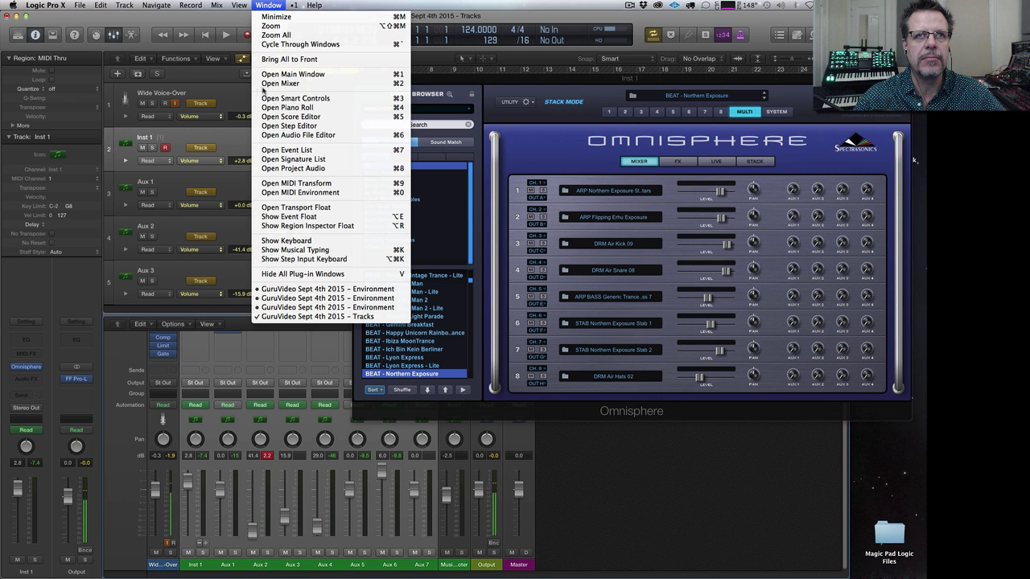
key("super+2")
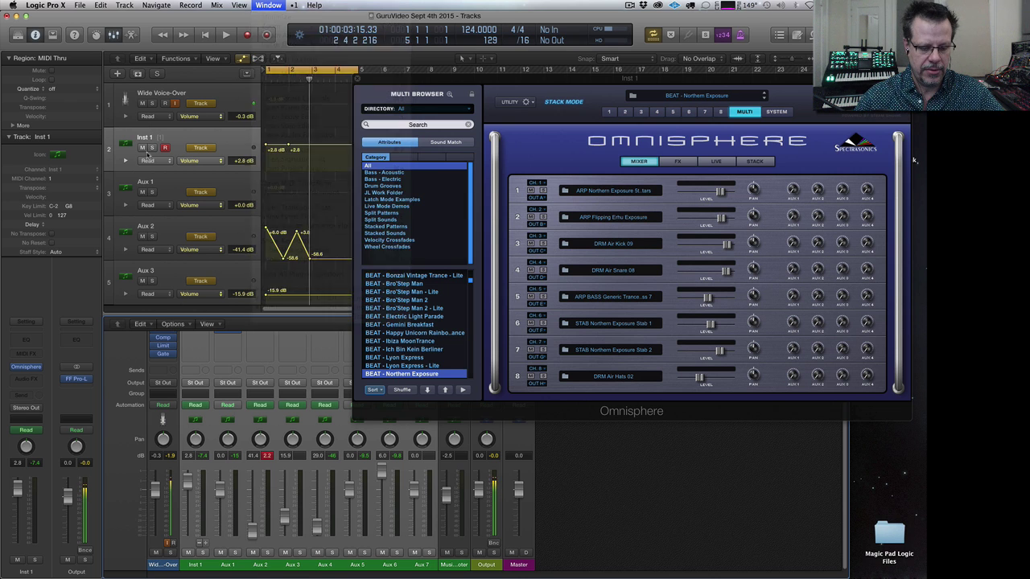
left_click_drag(138, 38, 183, 202)
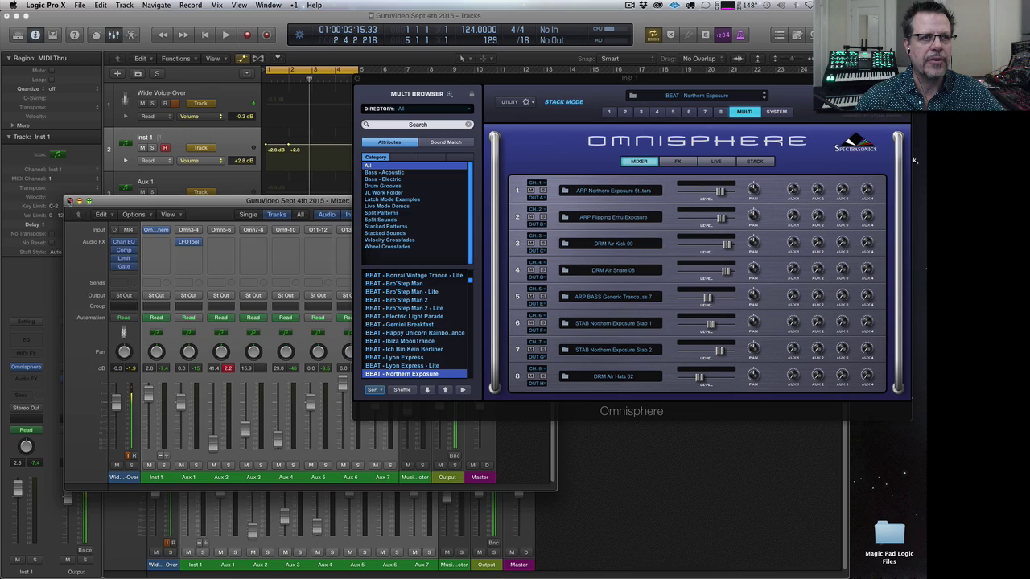
key("super+w")
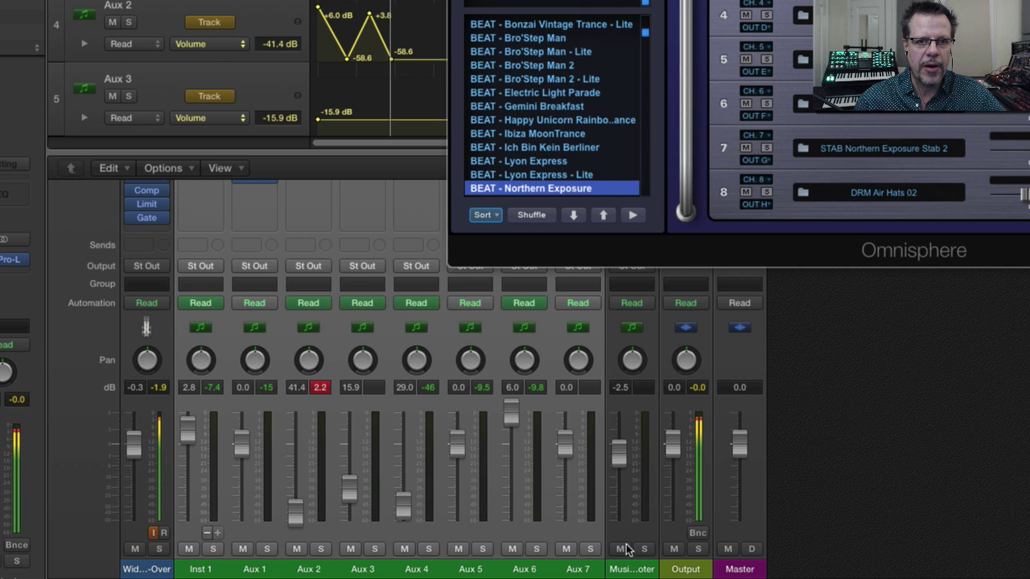
Select the Inst 1 to Aux 7 channel strips and review the mixer option for creating tracks from them
left_click(204, 570)
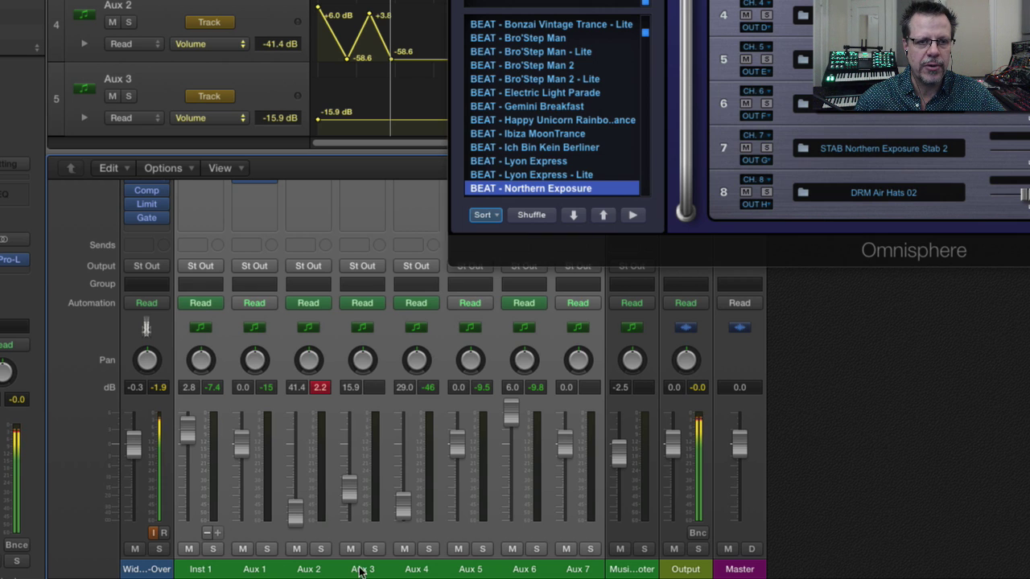
left_click(579, 569)
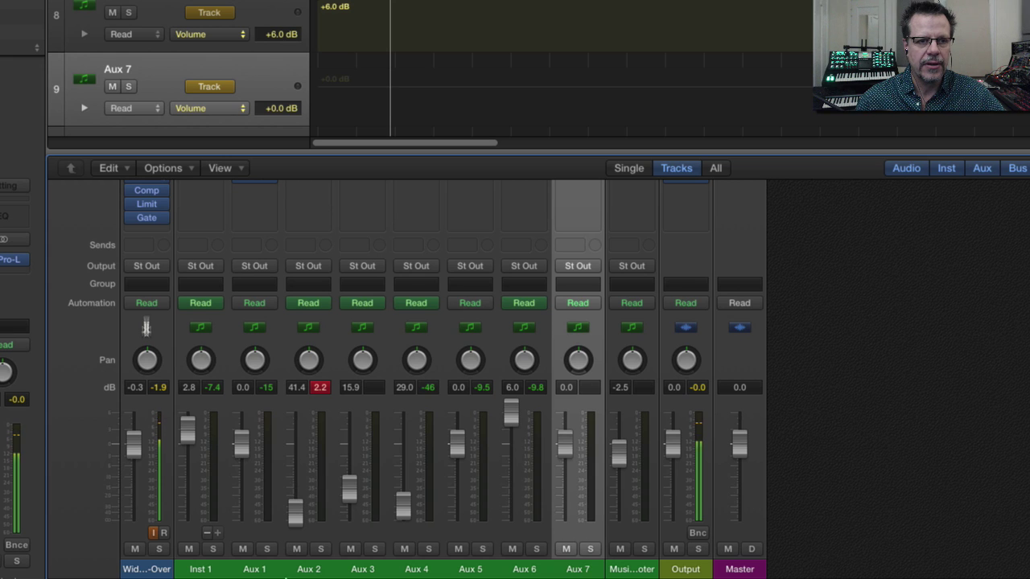
left_click(201, 569, "shift")
left_click(165, 169)
left_click(169, 173)
left_click(166, 169)
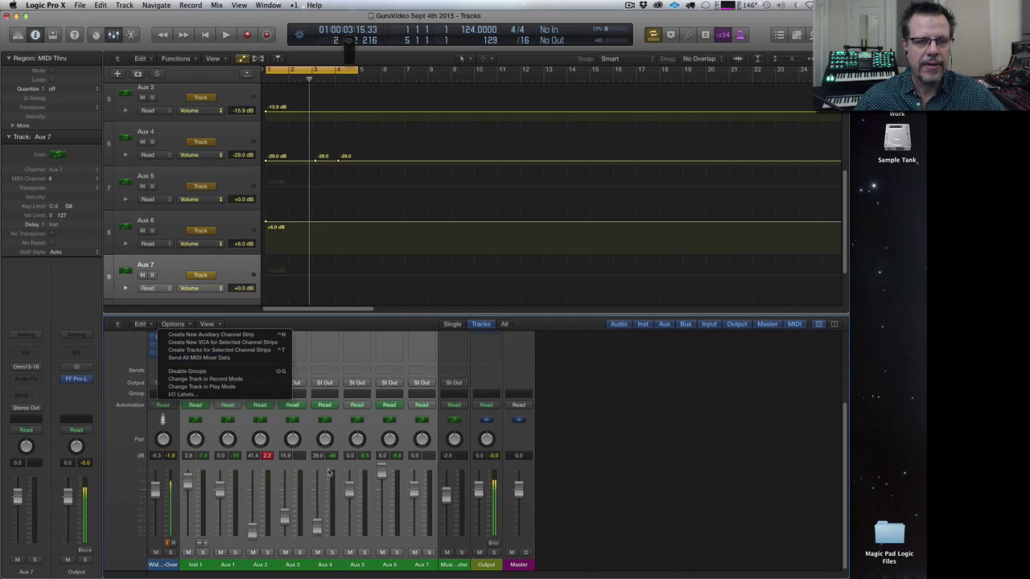
left_click(437, 469)
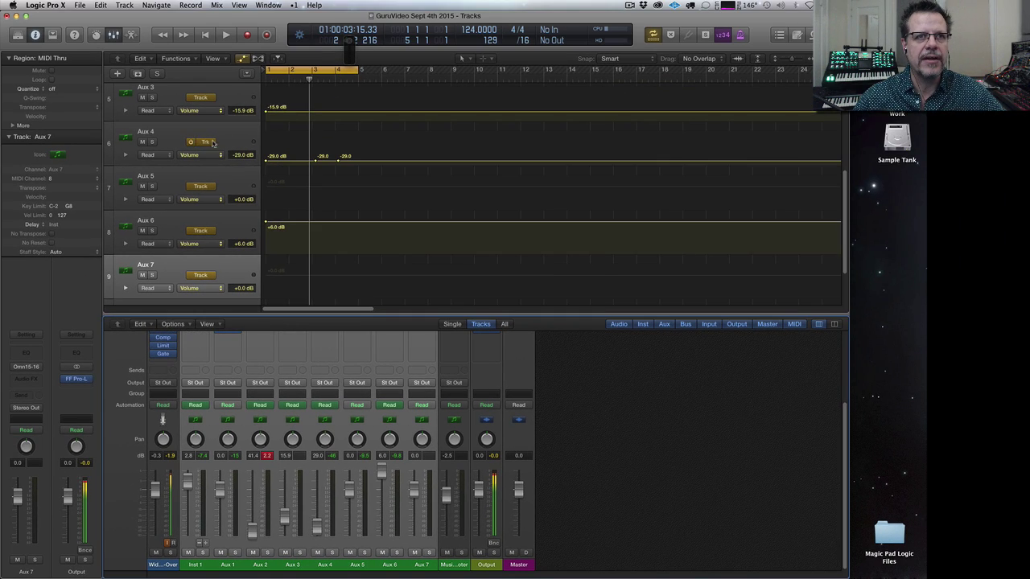
Review the aux tracks' volume automation and the LFOTool insert on Aux 1
scroll(218, 224, "up", 5)
scroll(217, 223, "down", 5)
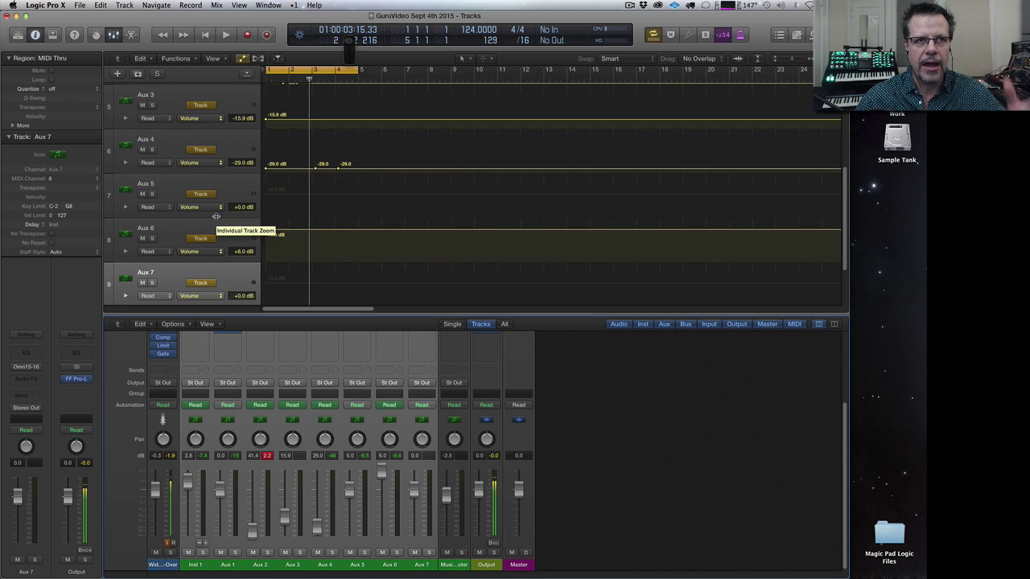
scroll(294, 398, "up", 1)
scroll(295, 398, "up", 5)
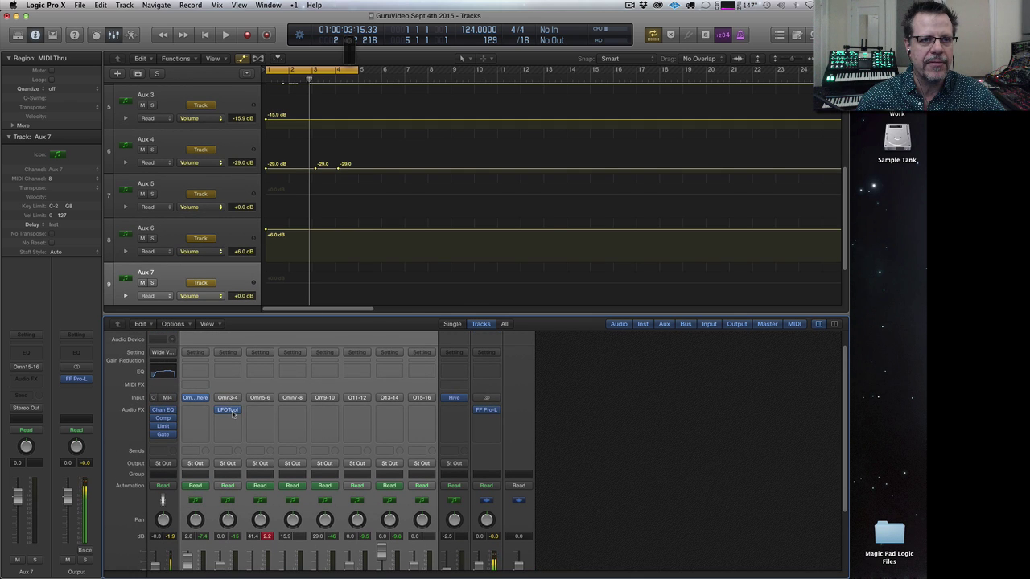
left_click(231, 403)
left_click(213, 97)
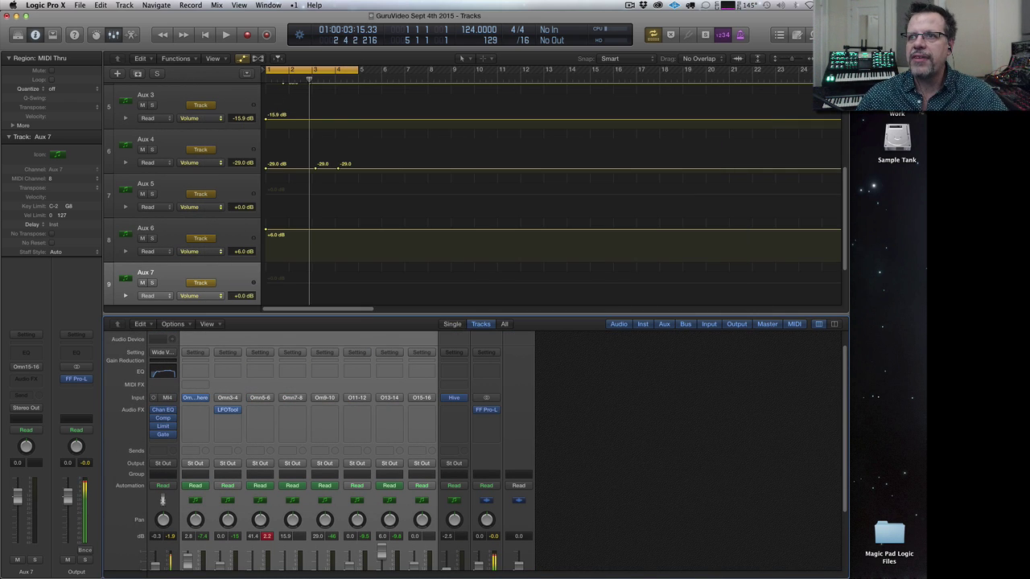
Switch to Finder, preview the Q3 question file, enlarge the preview and move it to read the question
key("super+Tab")
key("space")
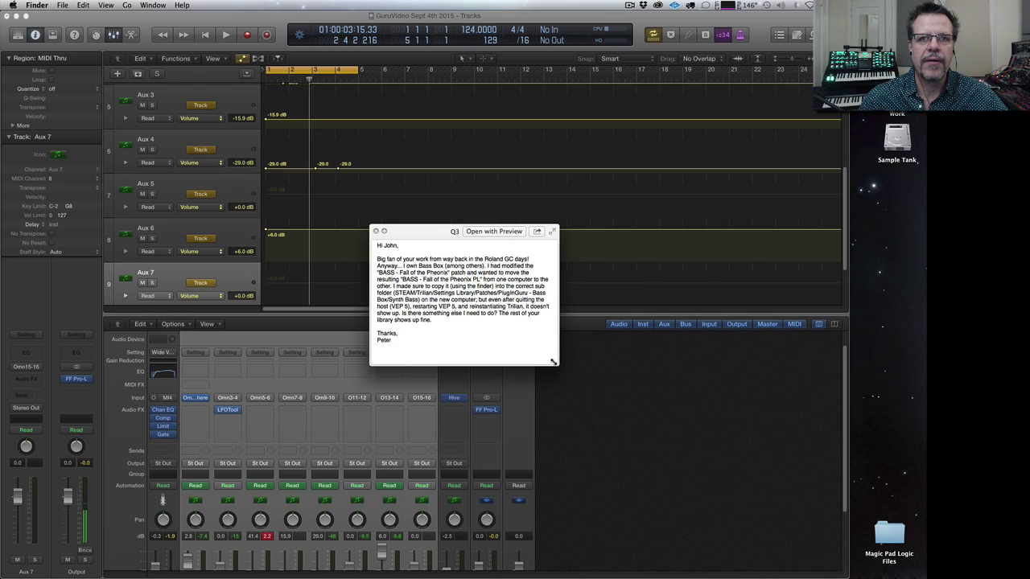
left_click_drag(557, 364, 590, 408)
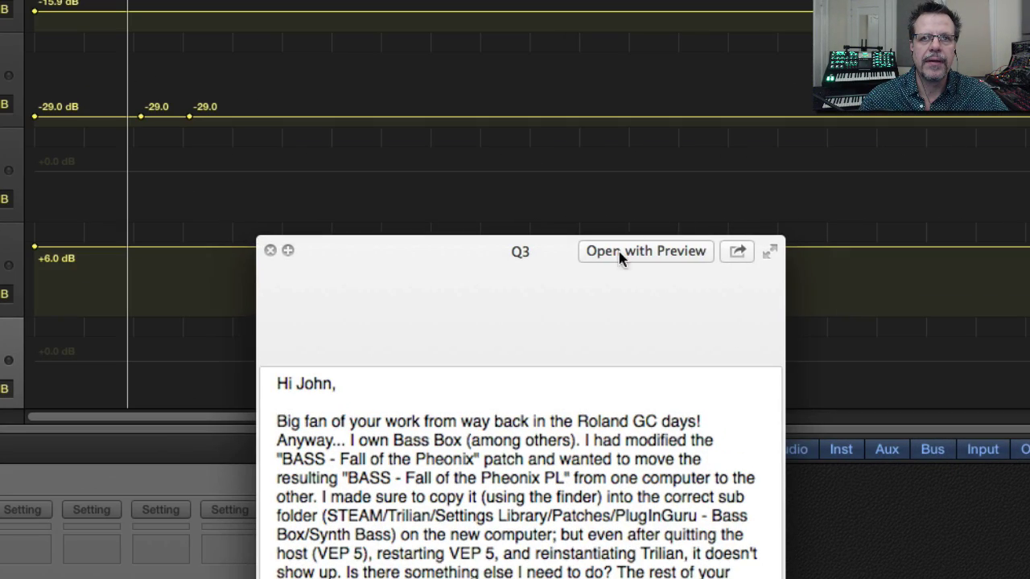
left_click_drag(430, 231, 317, 5)
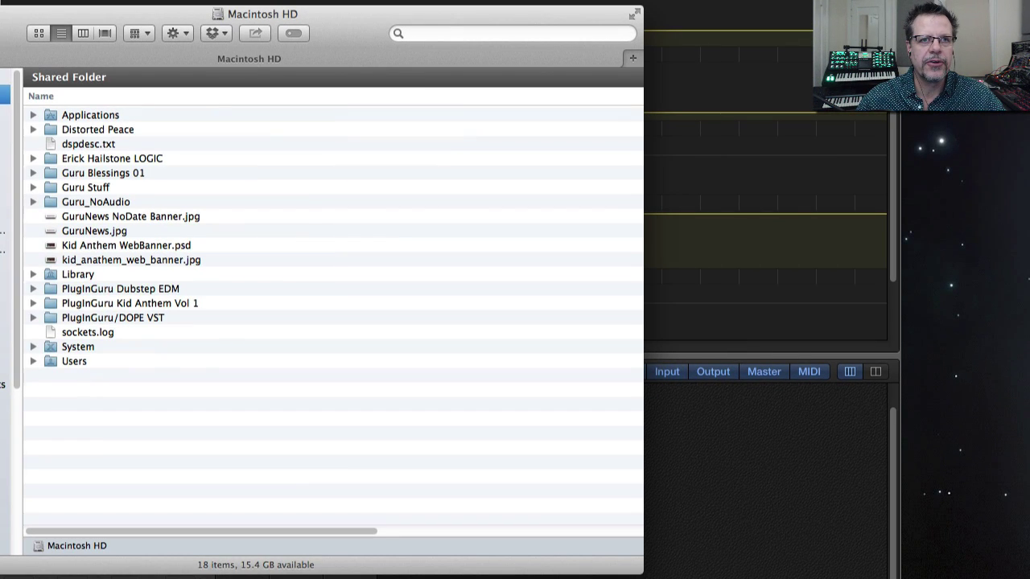
Browse in Finder to STEAM/Omnisphere/Settings Library/Patches and collapse the PlugInGuru Omniverse folder
left_click(5, 268)
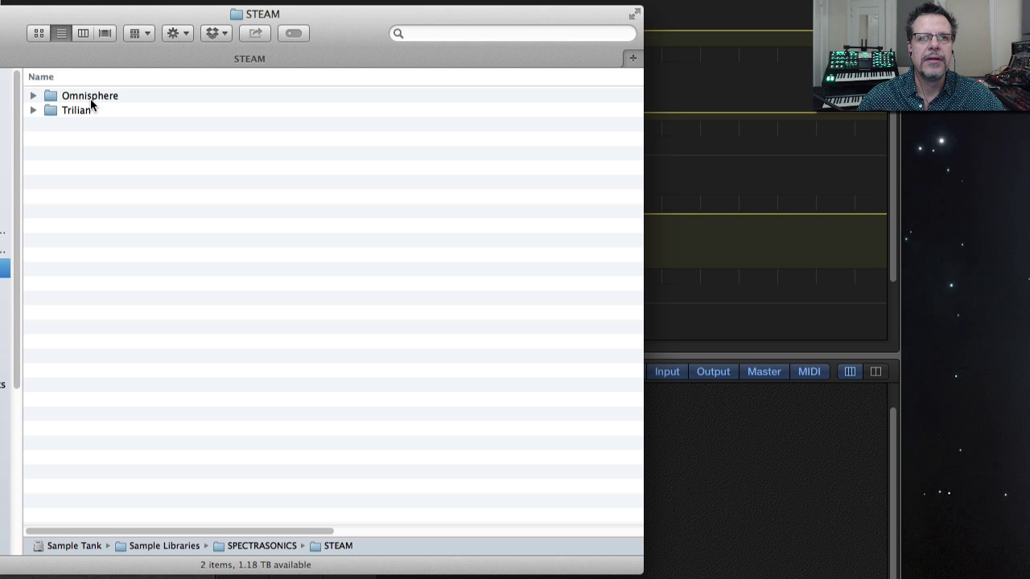
double_click(78, 97)
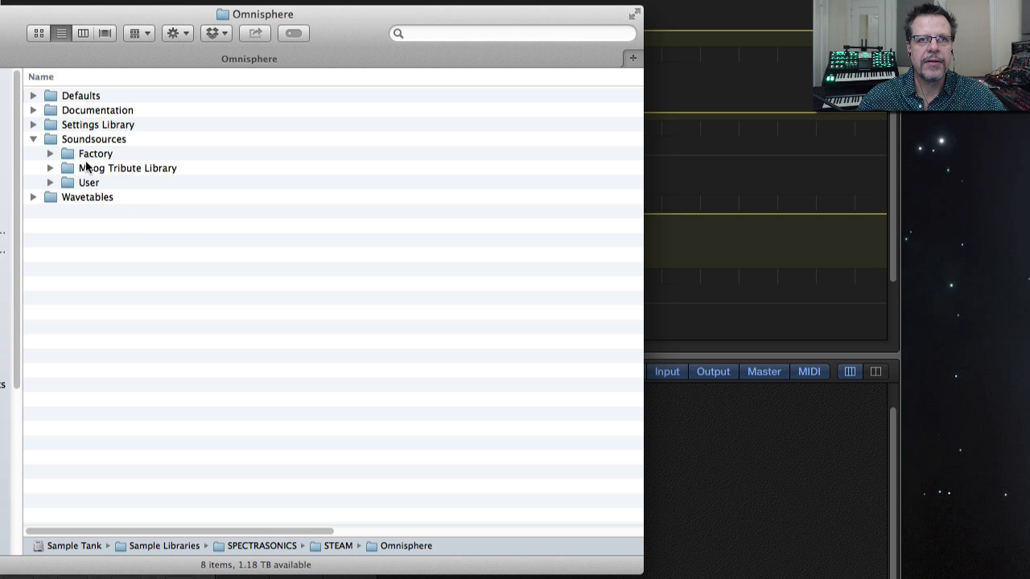
double_click(86, 127)
double_click(85, 127)
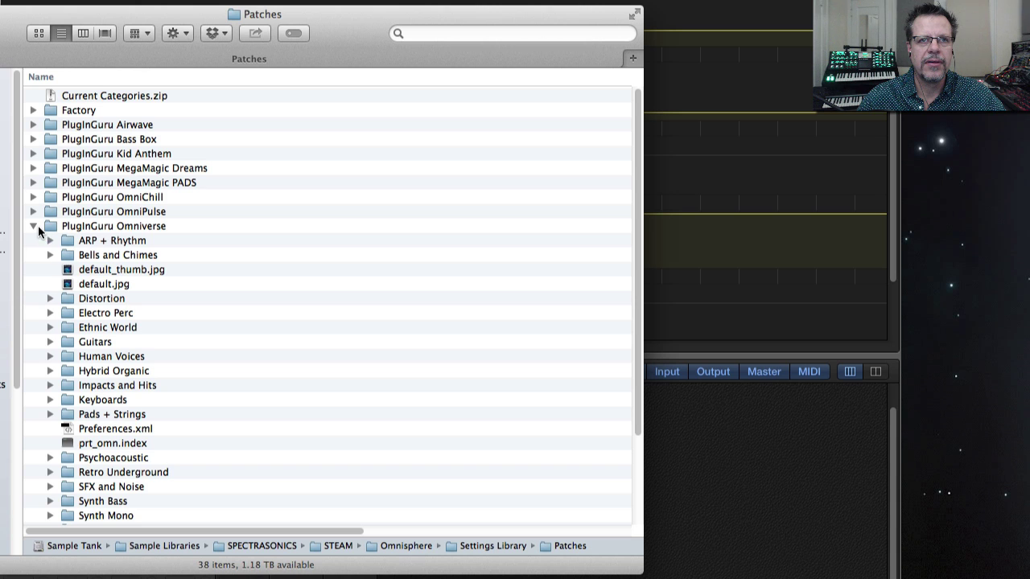
left_click(34, 227)
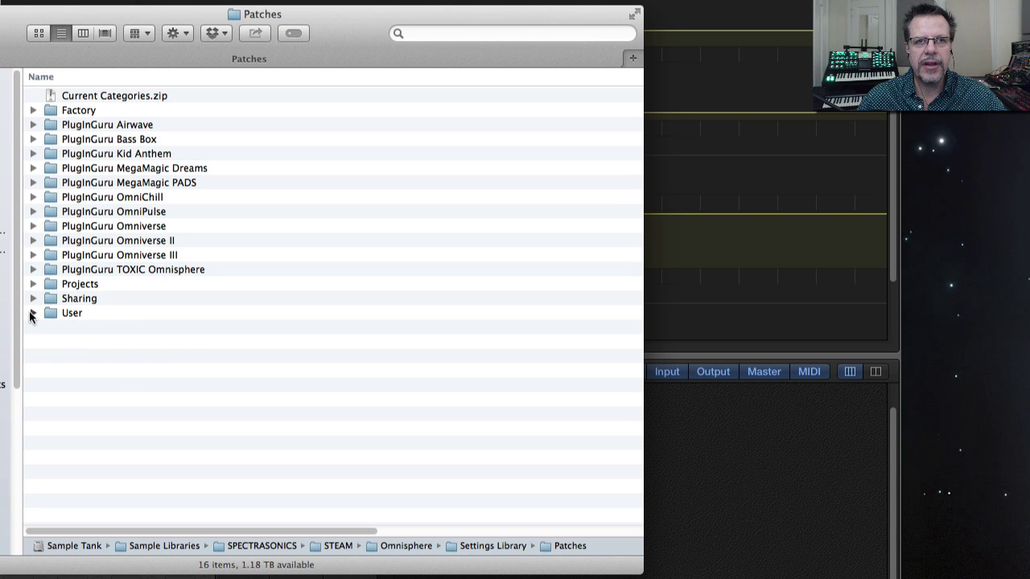
Inspect the User patches folder with all its category subfolders collapsed, then return to Patches and close the Finder window
left_click(32, 314)
left_click(54, 331)
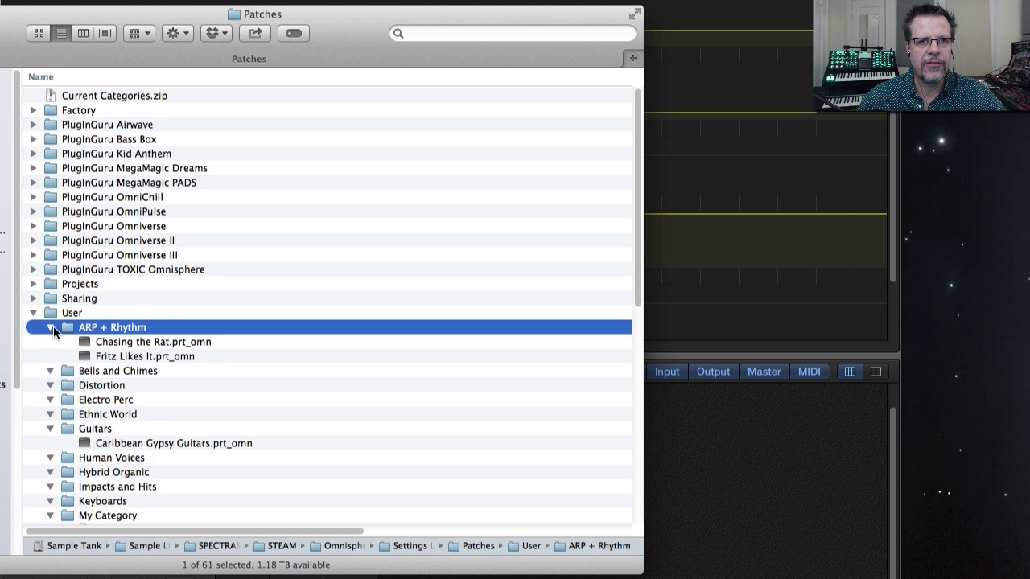
double_click(46, 310)
key("super+a")
key("Left")
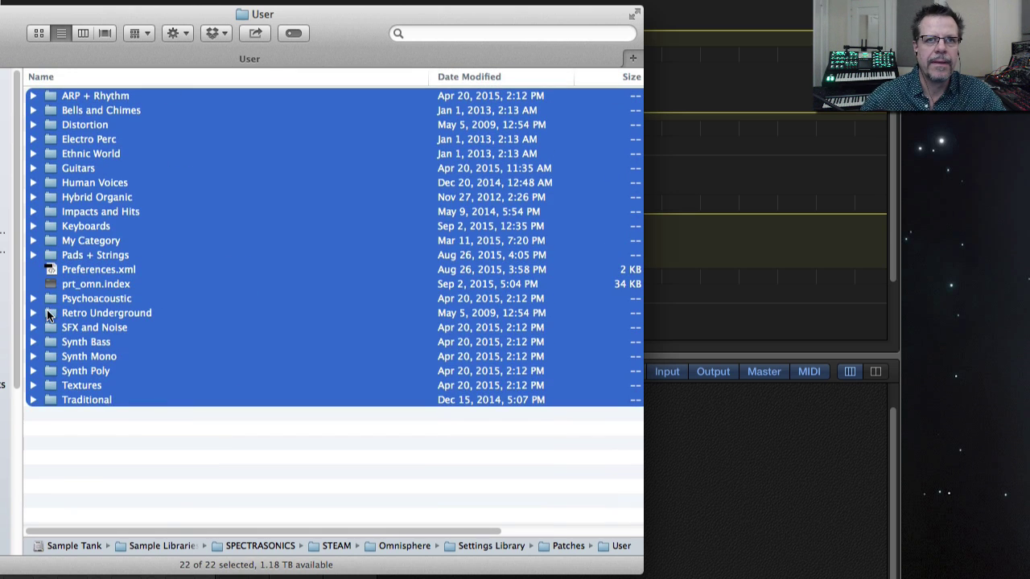
left_click(126, 461)
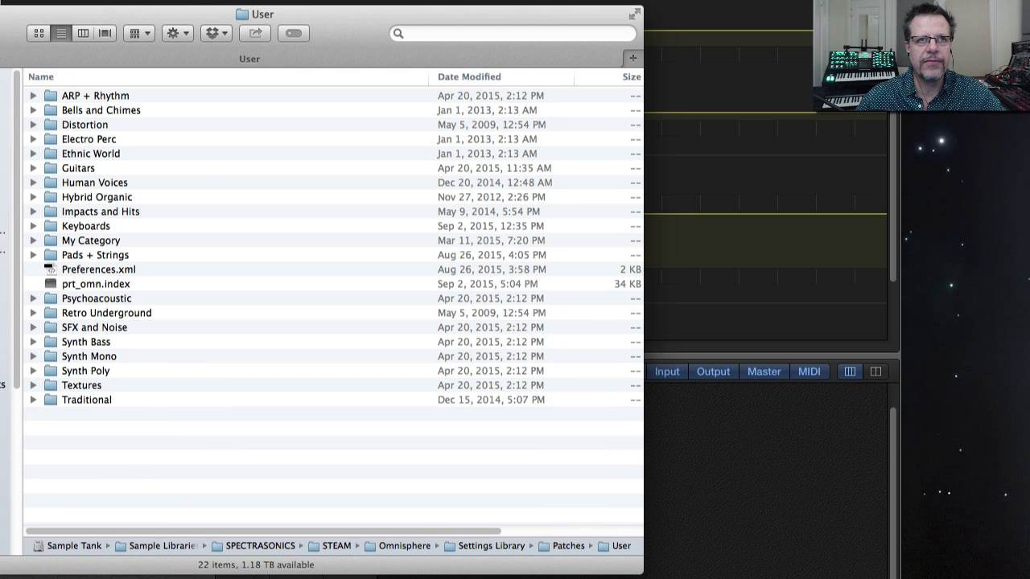
key("super+Up")
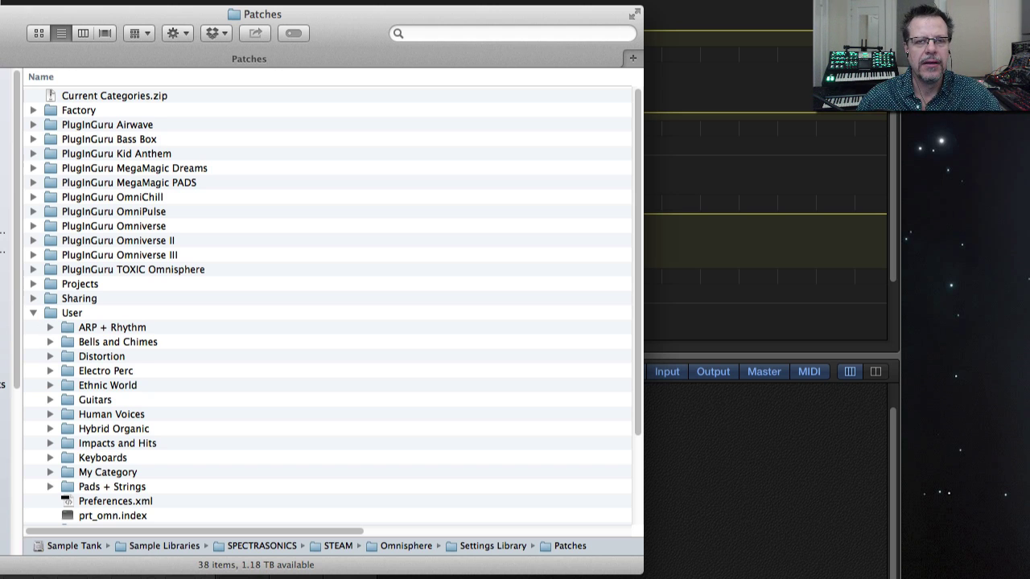
key("super+w")
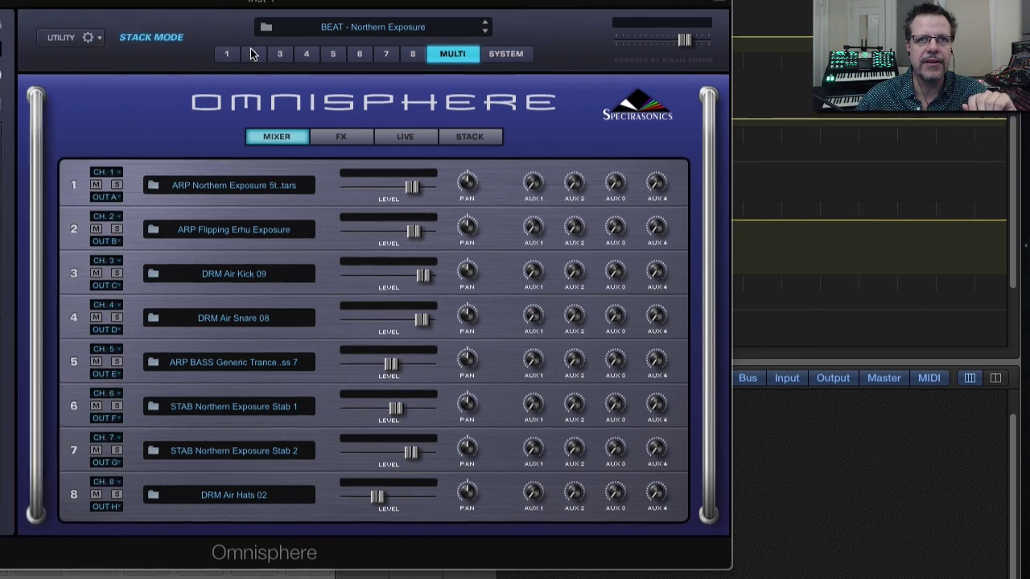
Open Omnisphere's Patch Browser for Part 1, review the list of library directories and move the plug-in window aside
left_click(106, 47)
left_click(447, 156)
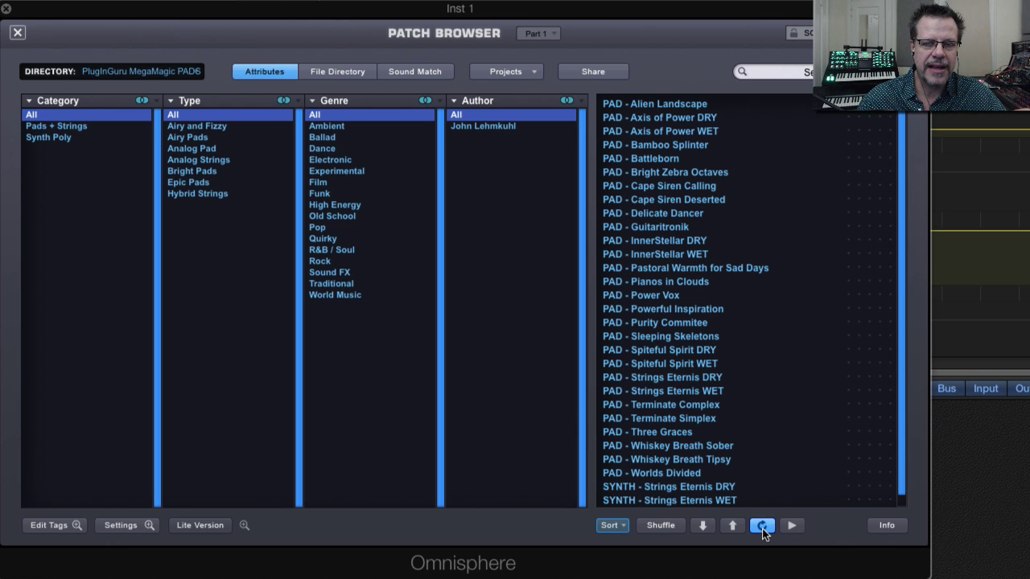
left_click(141, 71)
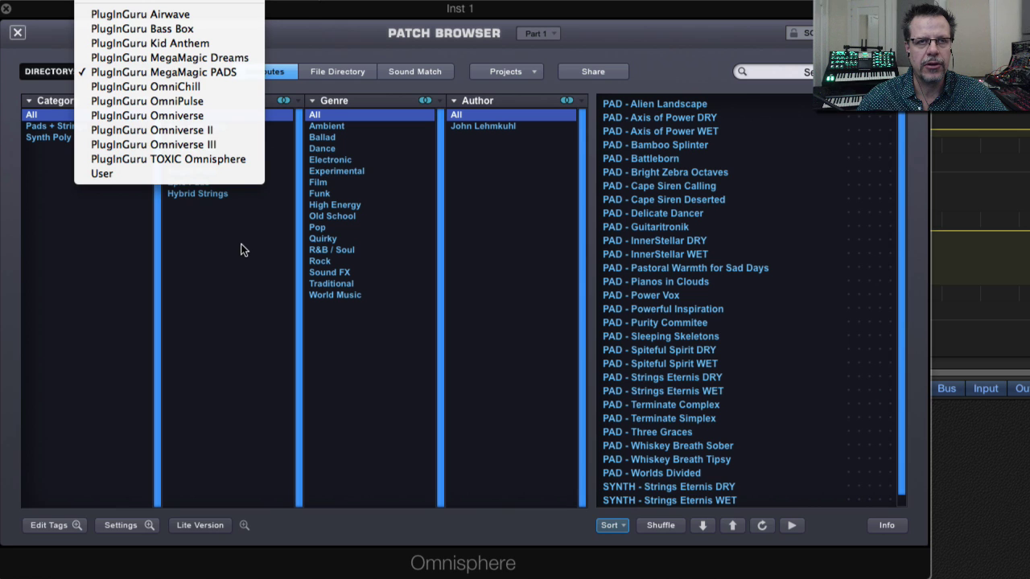
left_click(665, 444)
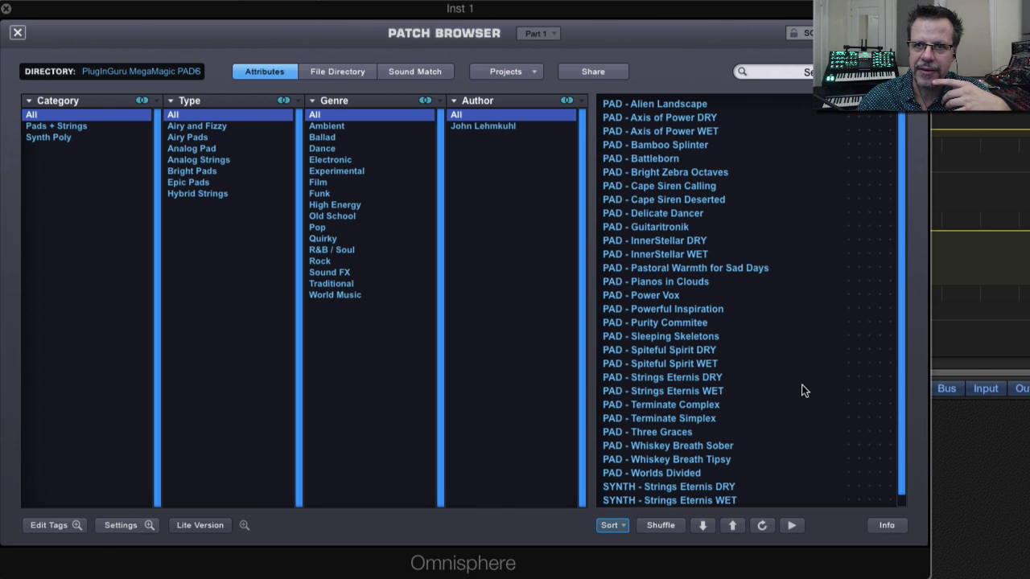
left_click_drag(256, 15, 396, 6)
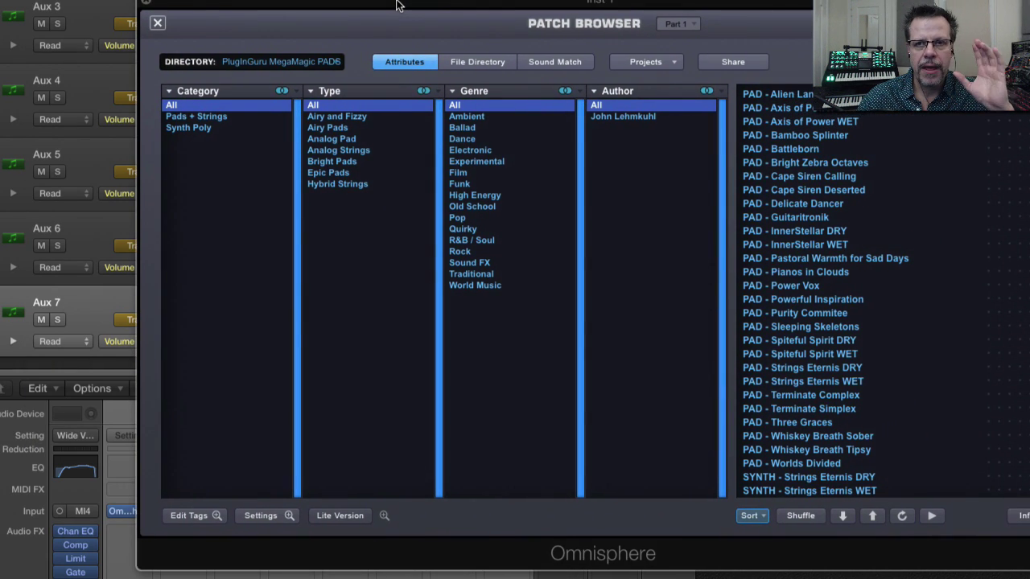